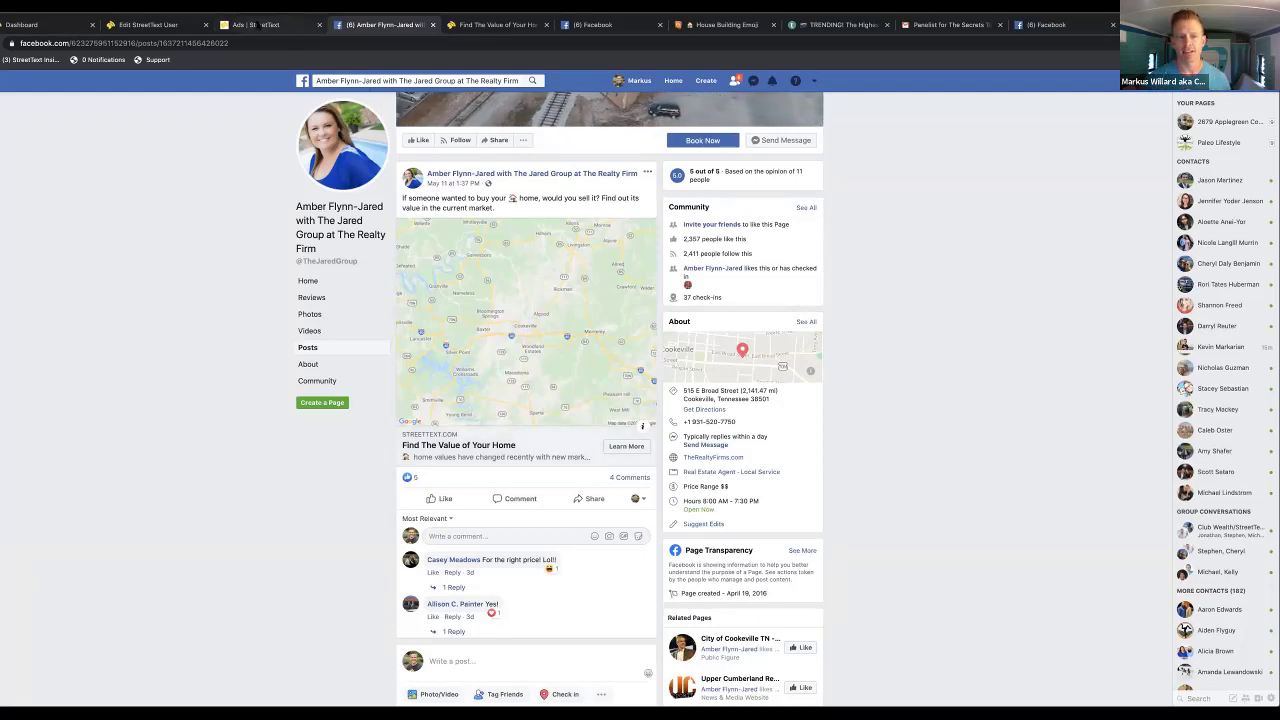
Start a Facebook ad from the Sellers Property Valuation funnel template
{"action": "left_click", "coordinate": [257, 25]}
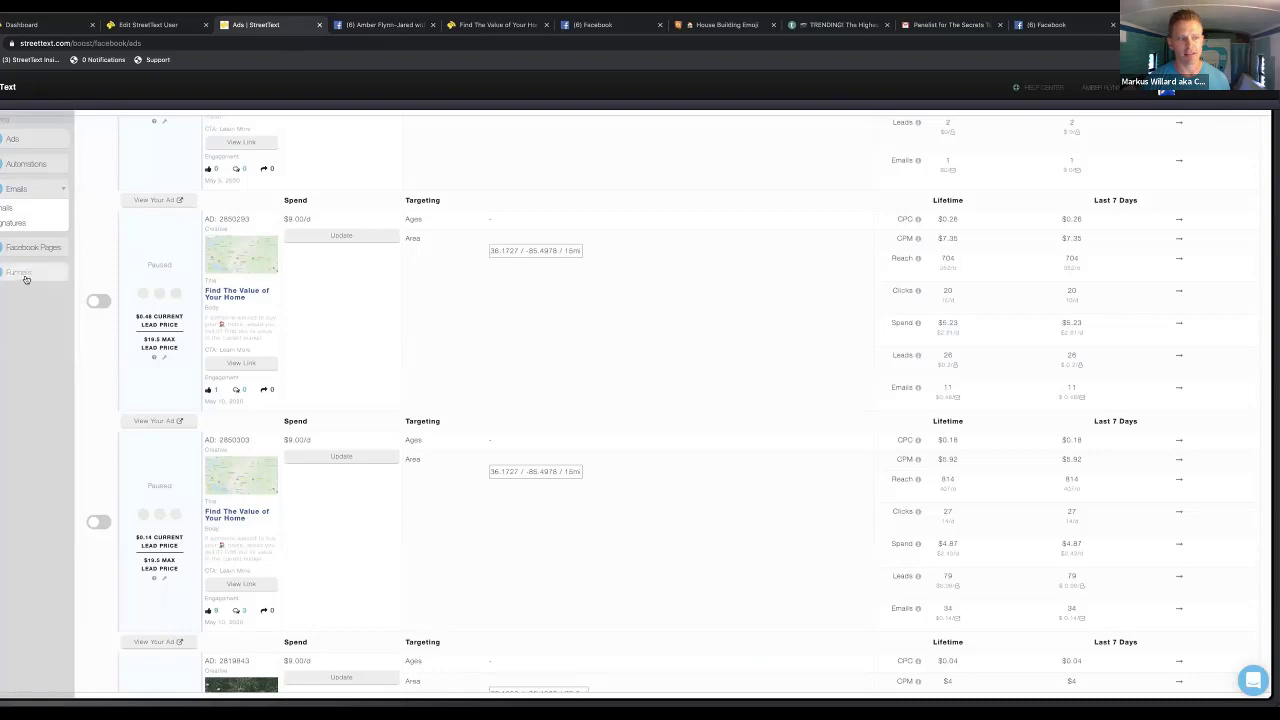
{"action": "left_click", "coordinate": [24, 275]}
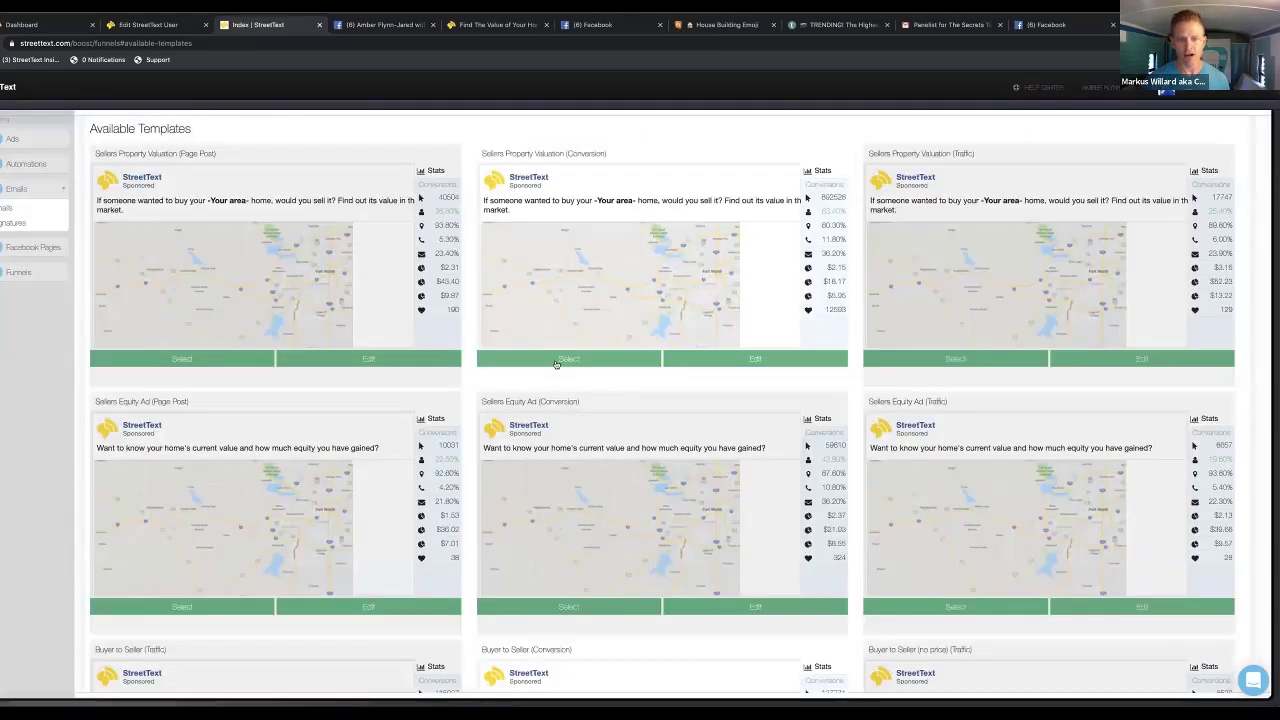
{"action": "left_click", "coordinate": [556, 362]}
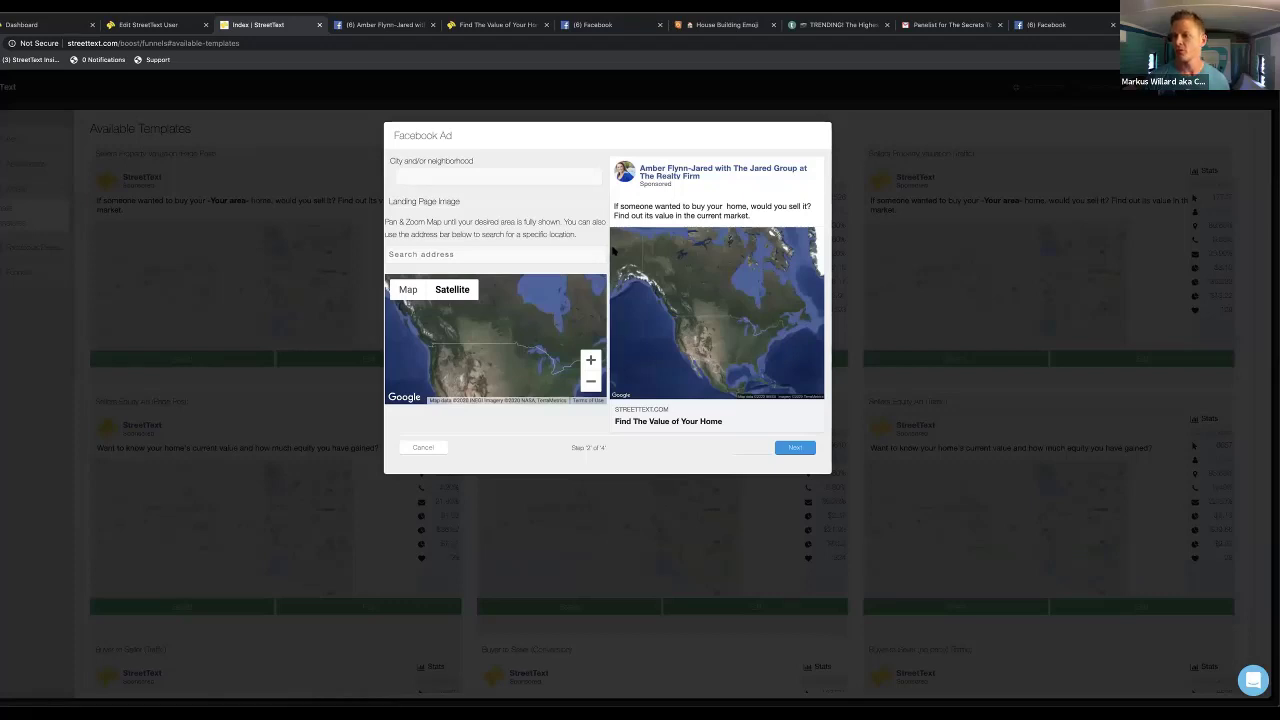
Set the landing image to the searched Los Gatos street address in road-map view
{"action": "left_click", "coordinate": [564, 253]}
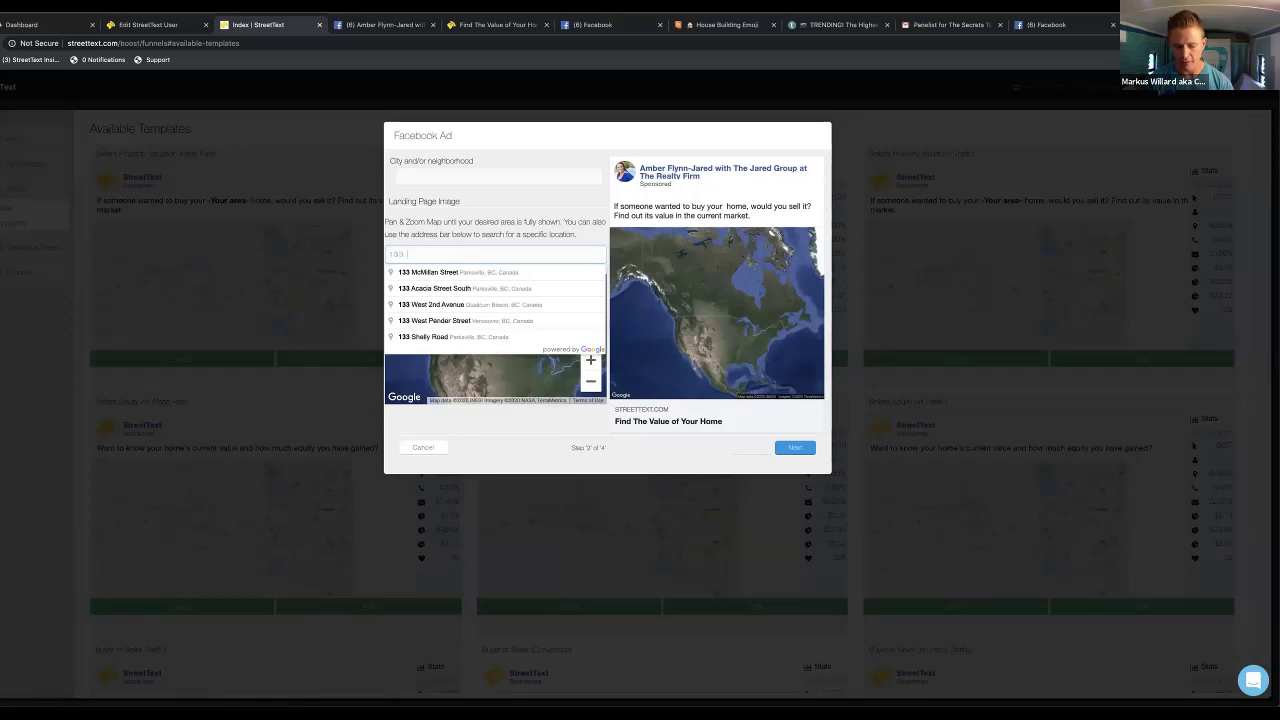
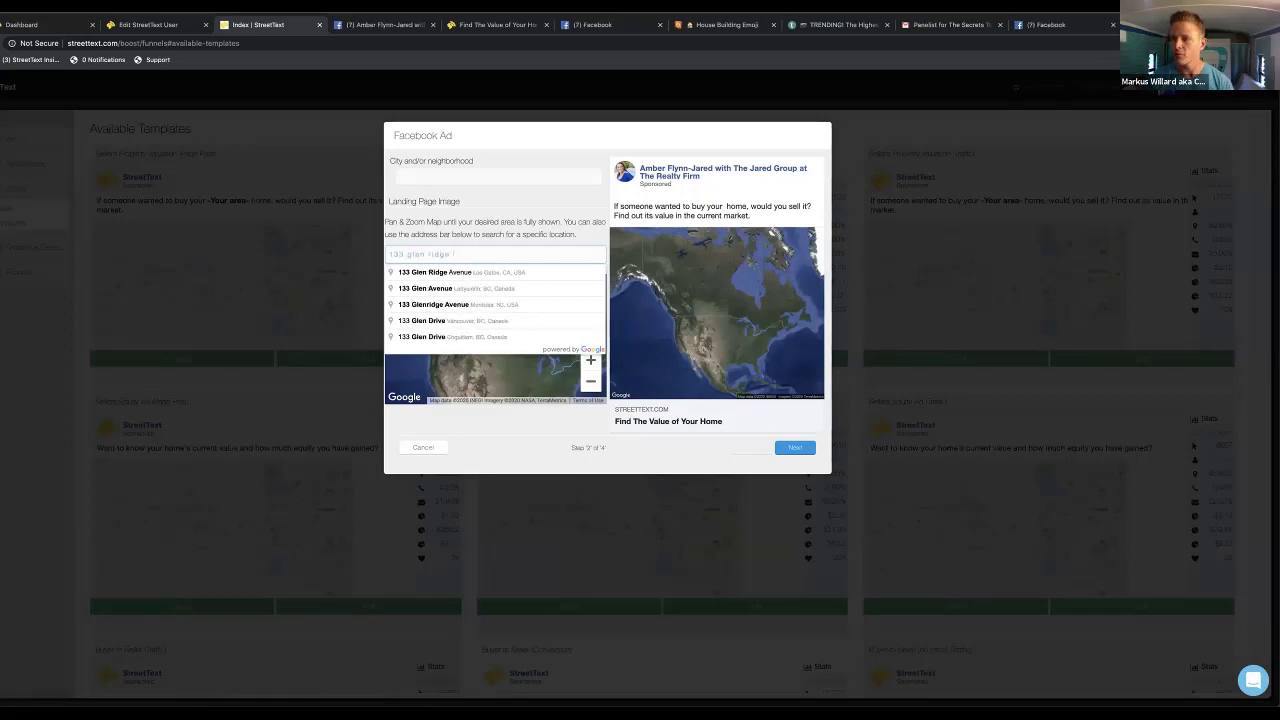
{"action": "left_click", "coordinate": [552, 273]}
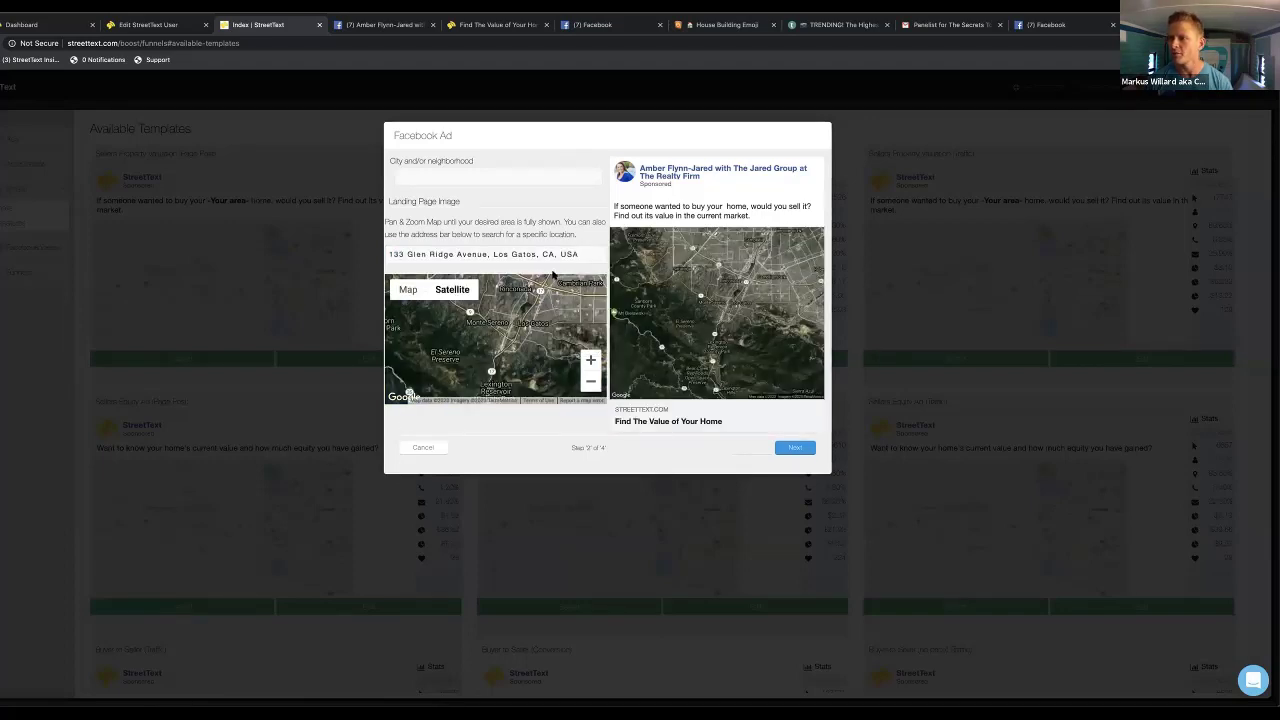
{"action": "left_click", "coordinate": [402, 292]}
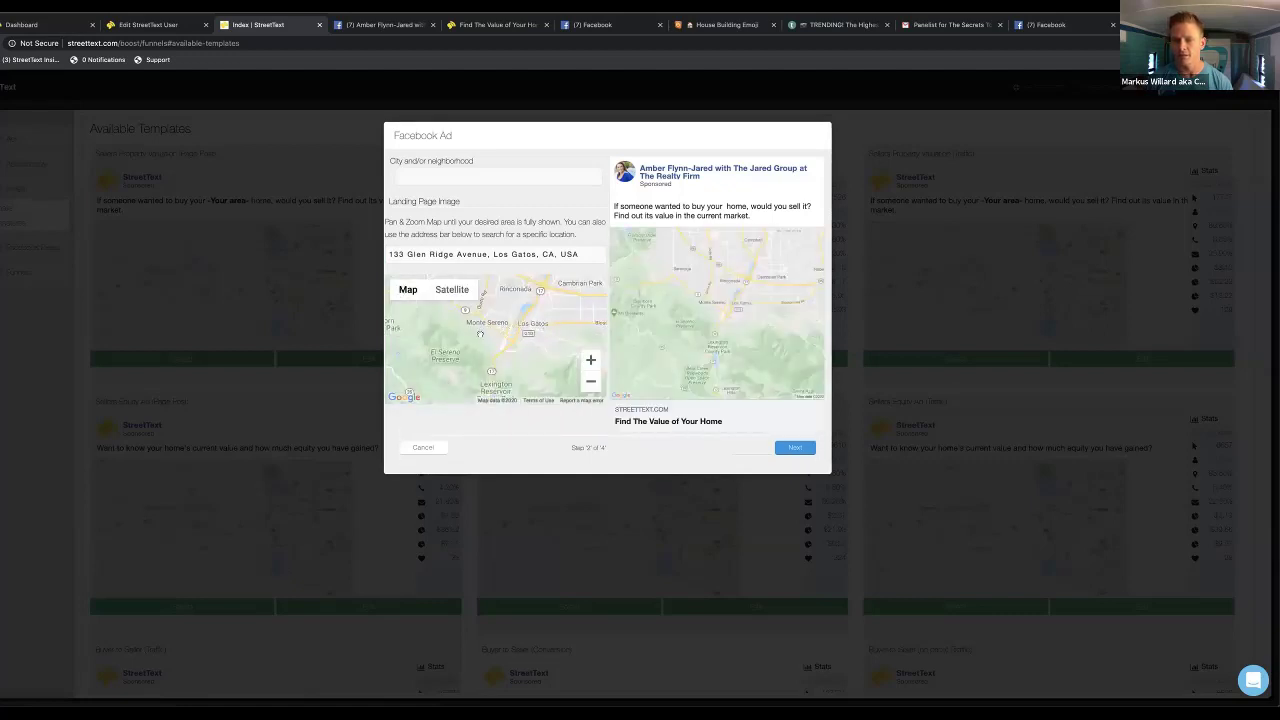
{"action": "triple_click", "coordinate": [492, 256]}
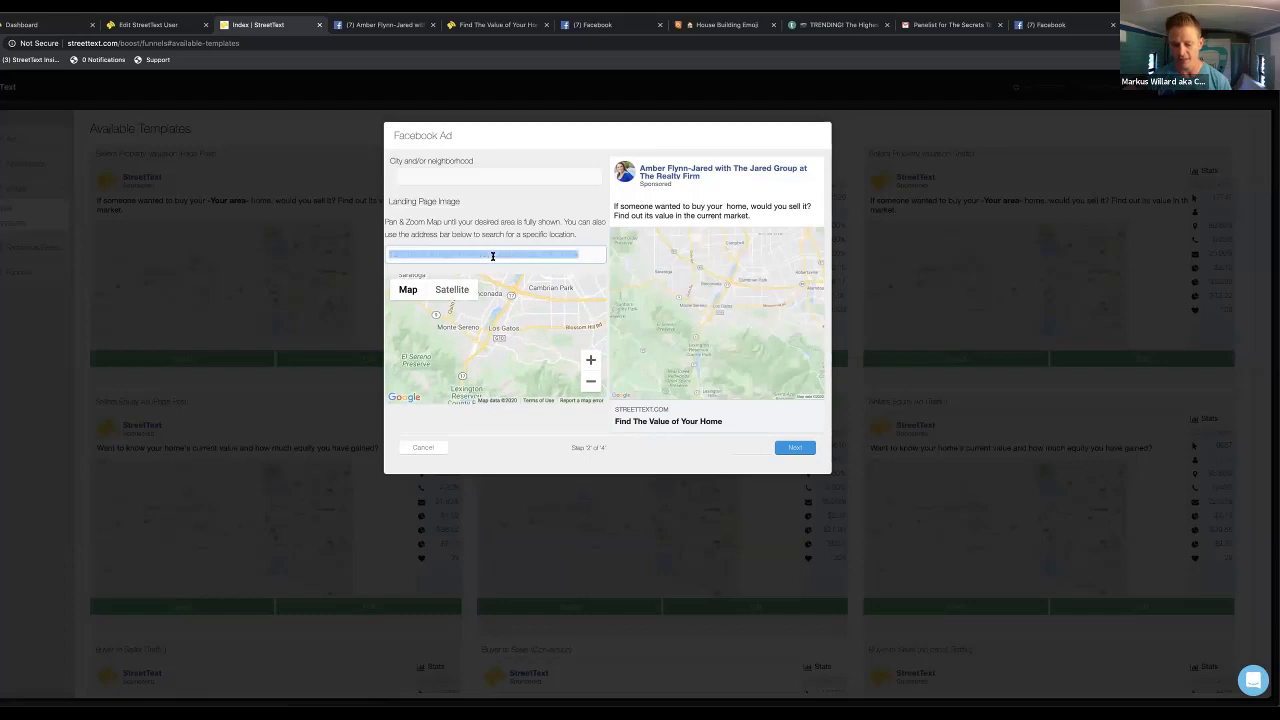
On Ad Targeting, target the Los Gatos address and view the map full screen
{"action": "left_click", "coordinate": [797, 448]}
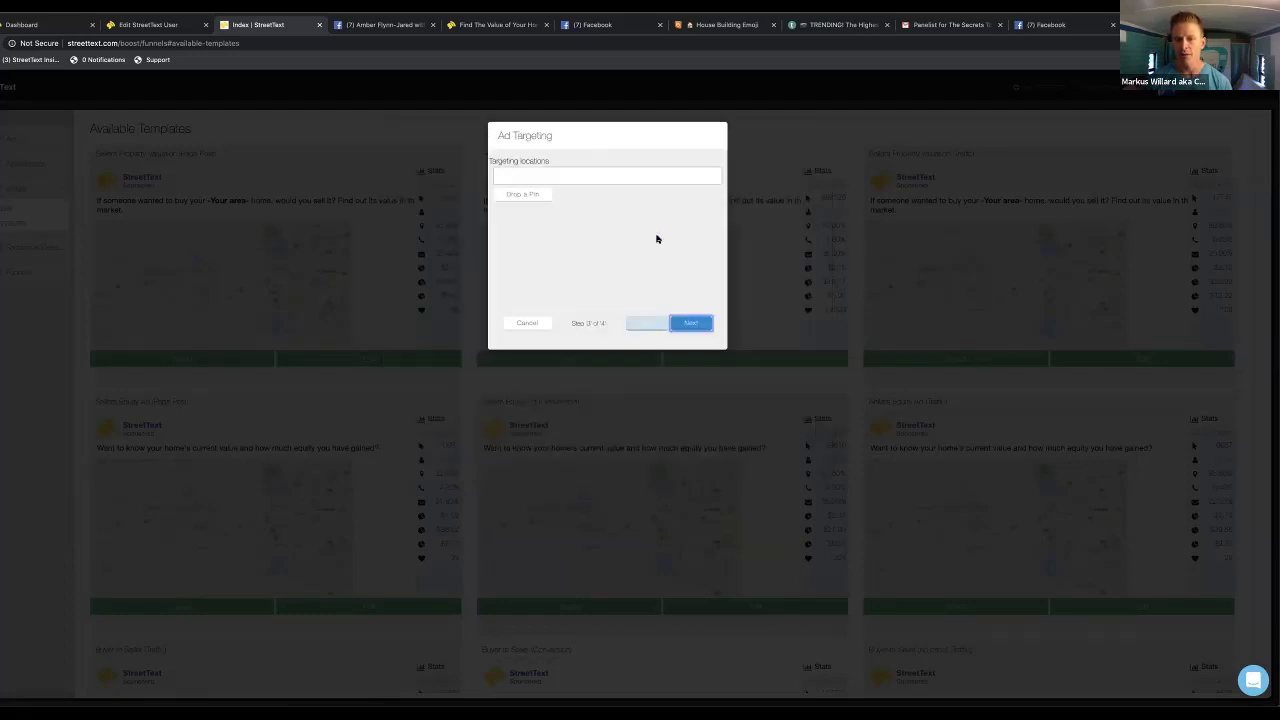
{"action": "left_click", "coordinate": [577, 211]}
{"action": "left_click", "coordinate": [574, 228]}
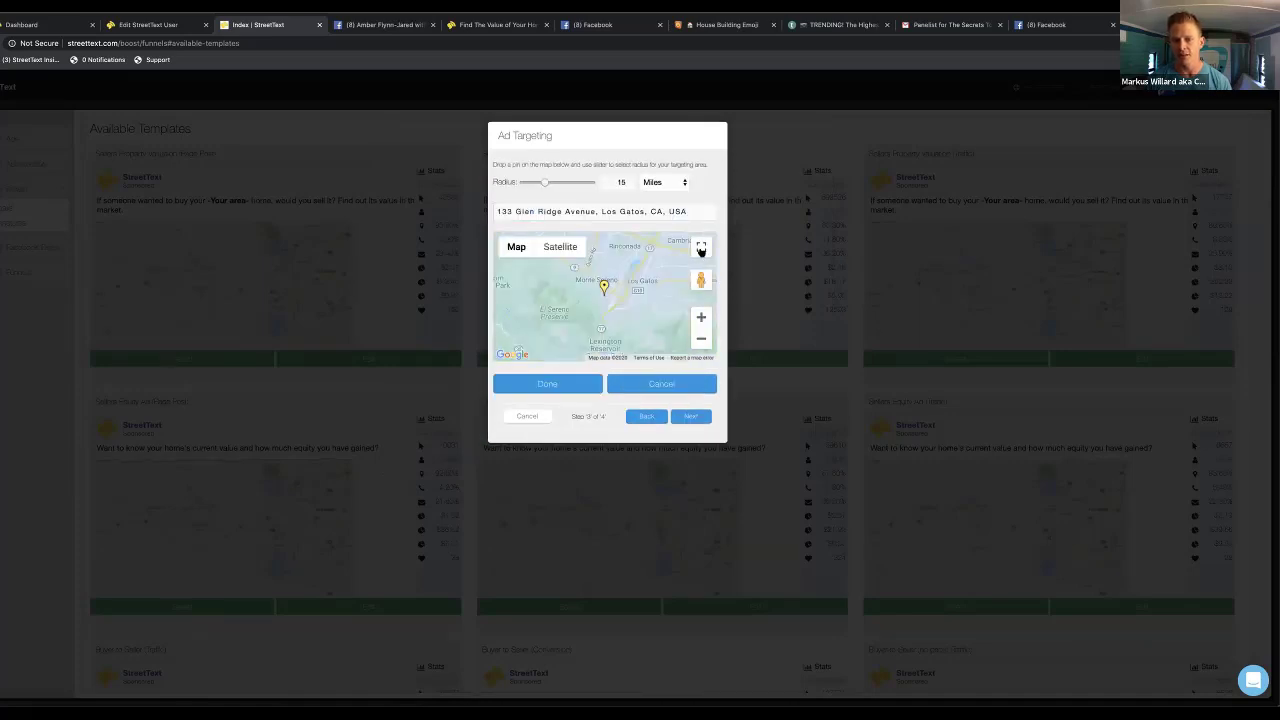
{"action": "left_click", "coordinate": [701, 249]}
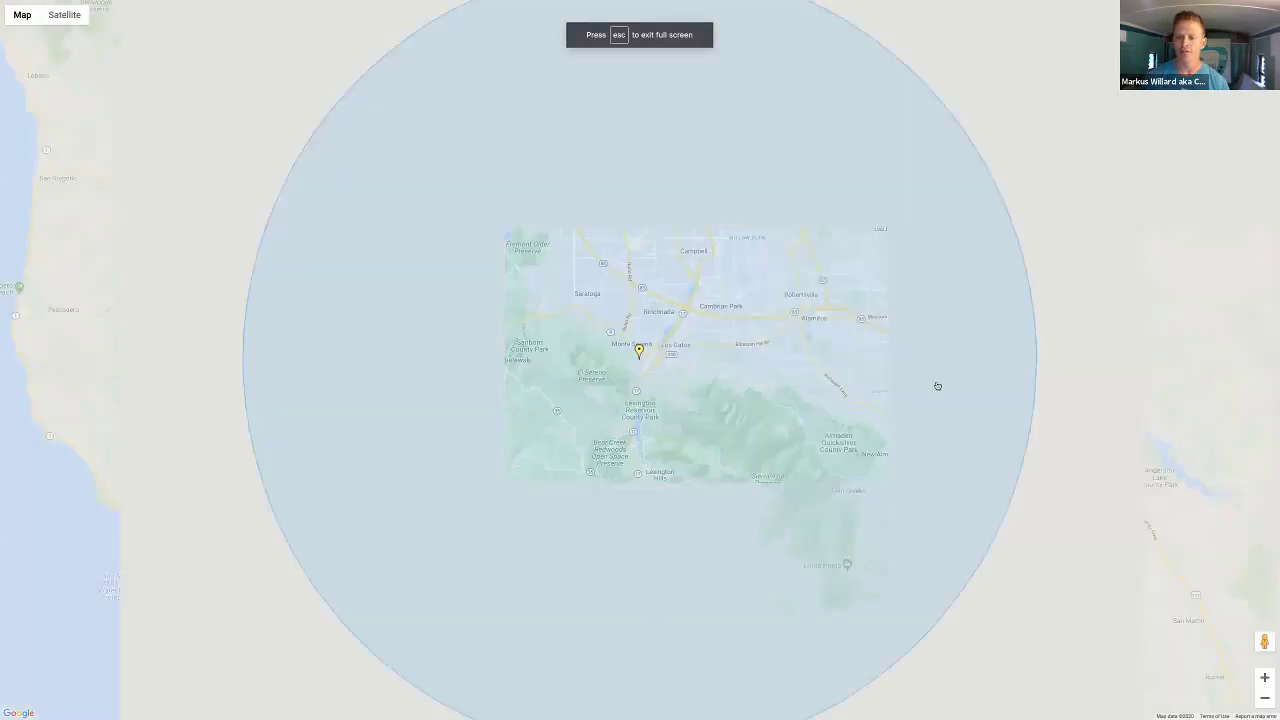
Zoom out and drag the targeting circle west, offshore, then back over San Jose
{"action": "left_click", "coordinate": [1264, 700]}
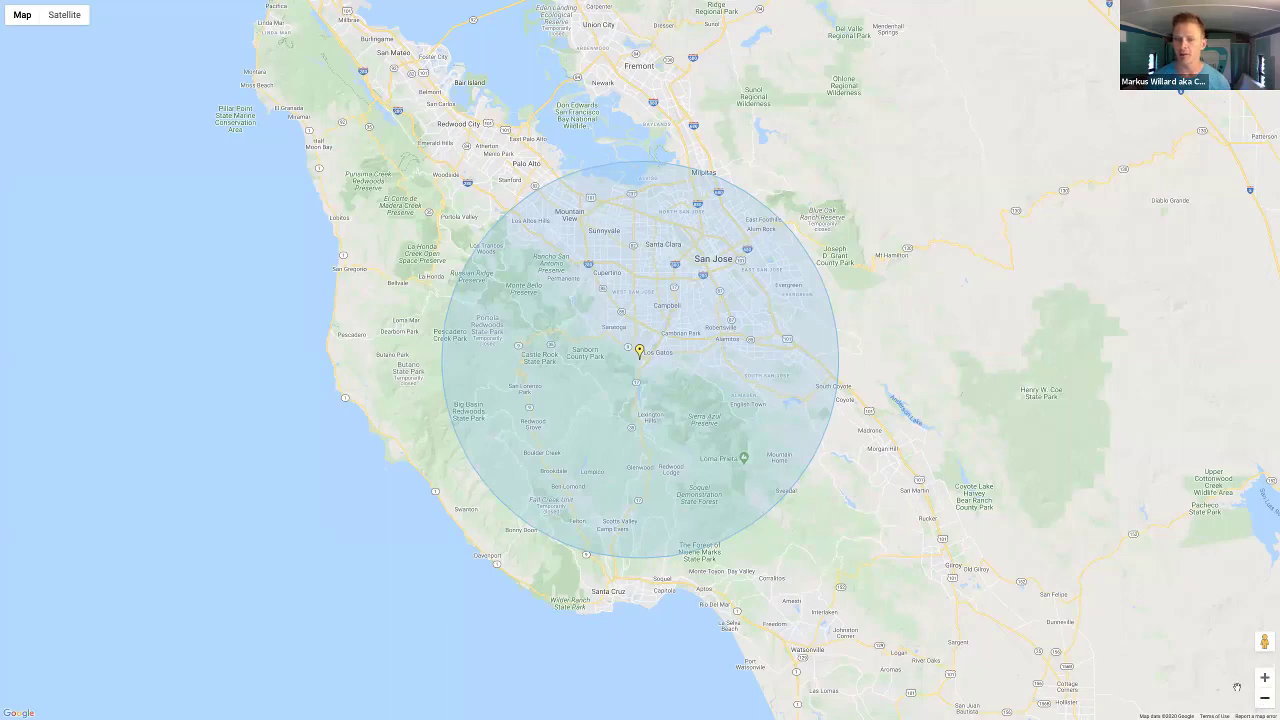
{"action": "left_click_drag", "start_coordinate": [640, 350], "coordinate": [570, 373]}
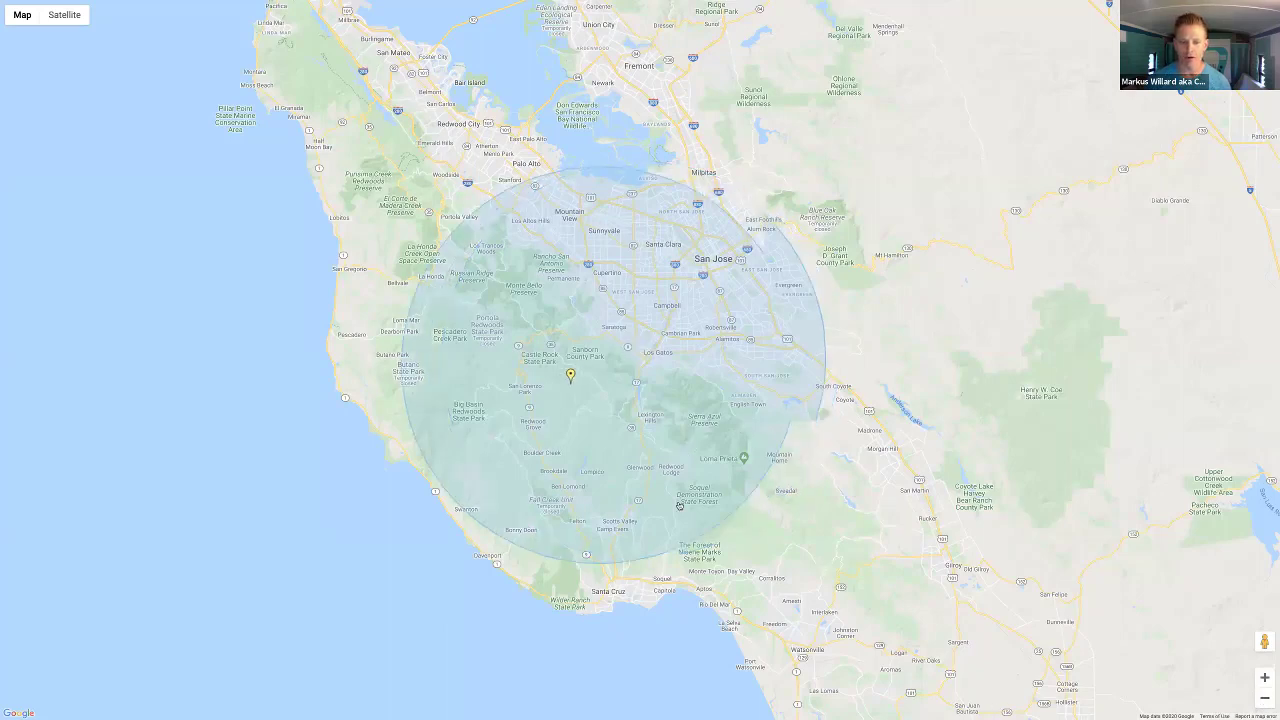
{"action": "mouse_move", "coordinate": [728, 451]}
{"action": "left_mouse_down"}
{"action": "mouse_move", "coordinate": [703, 471]}
{"action": "mouse_move", "coordinate": [386, 302]}
{"action": "mouse_move", "coordinate": [398, 318]}
{"action": "mouse_move", "coordinate": [337, 438]}
{"action": "left_mouse_up"}
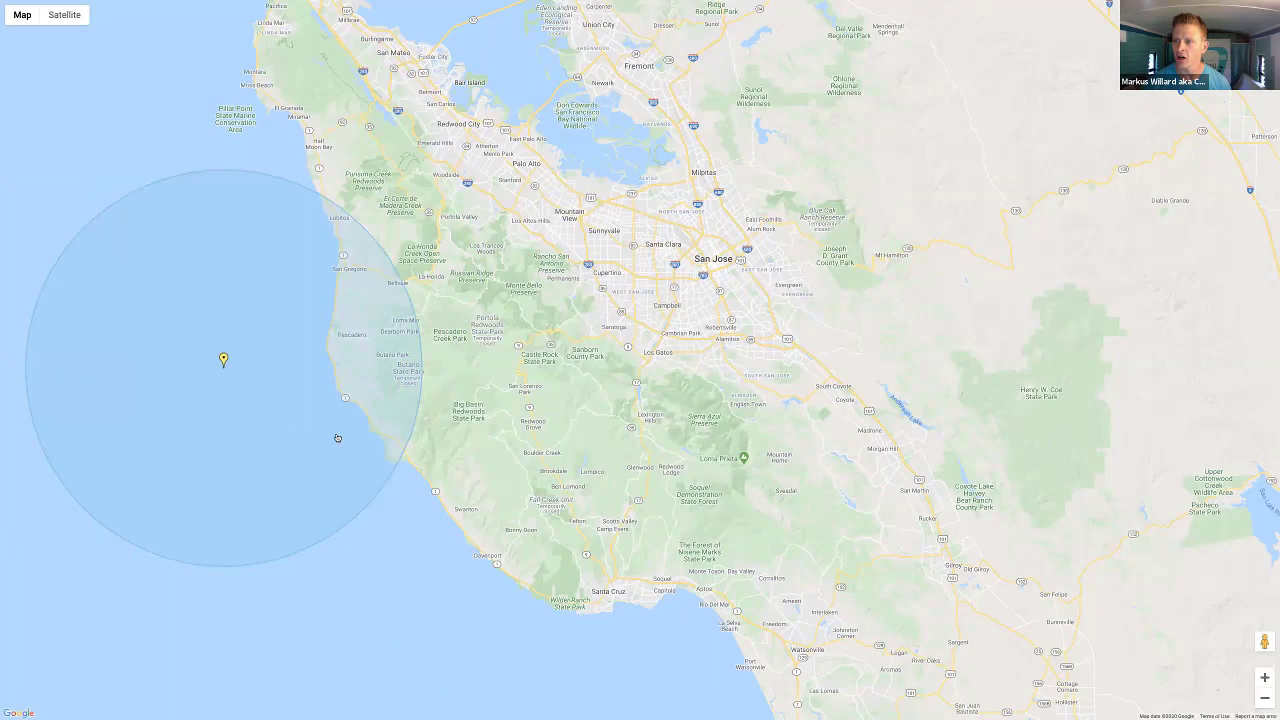
{"action": "mouse_move", "coordinate": [337, 438]}
{"action": "left_mouse_down"}
{"action": "mouse_move", "coordinate": [560, 440]}
{"action": "mouse_move", "coordinate": [764, 420]}
{"action": "mouse_move", "coordinate": [806, 331]}
{"action": "mouse_move", "coordinate": [823, 330]}
{"action": "left_mouse_up"}
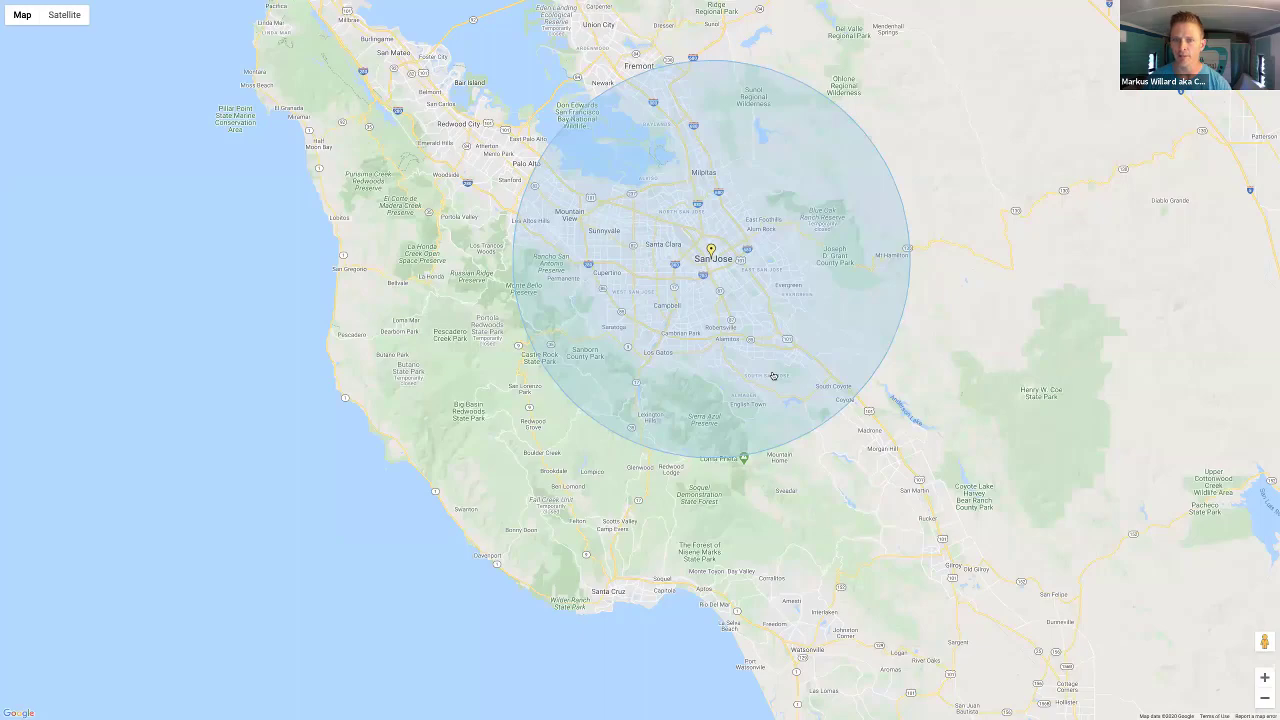
Exit the full-screen map, confirm the targeting pin, and return to the ad image step
{"action": "key", "text": "Escape"}
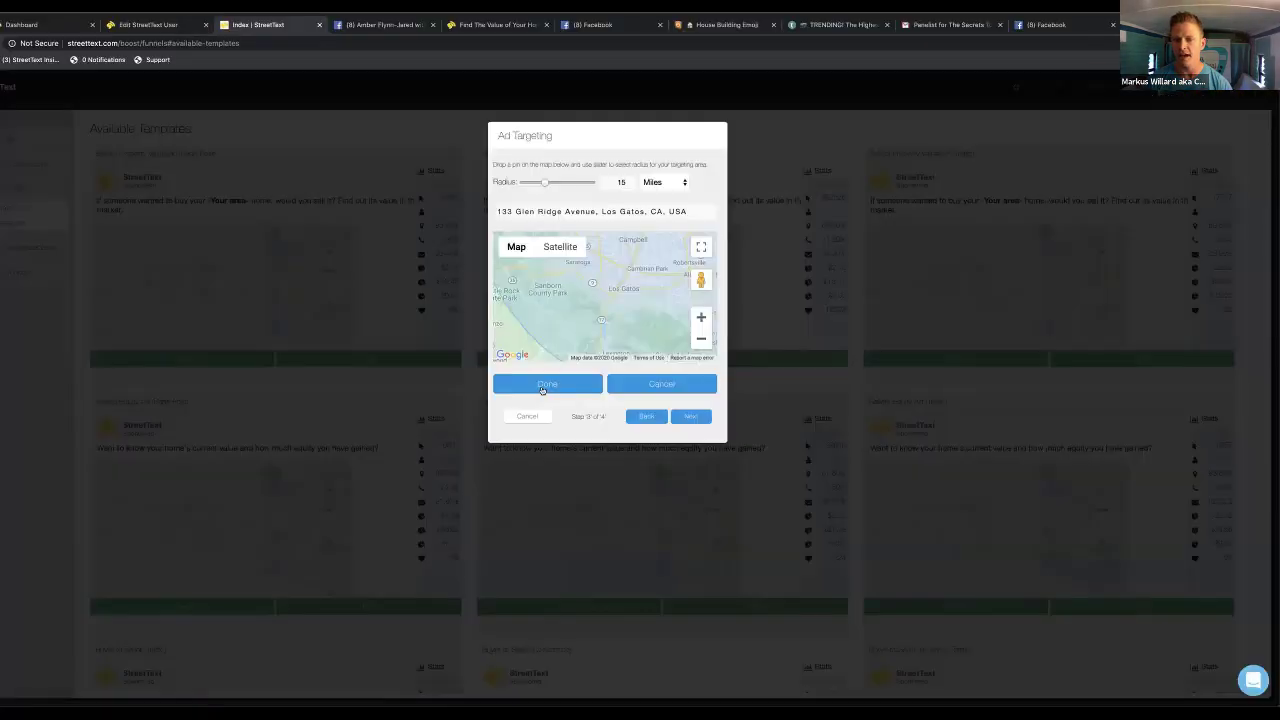
{"action": "left_click", "coordinate": [542, 388]}
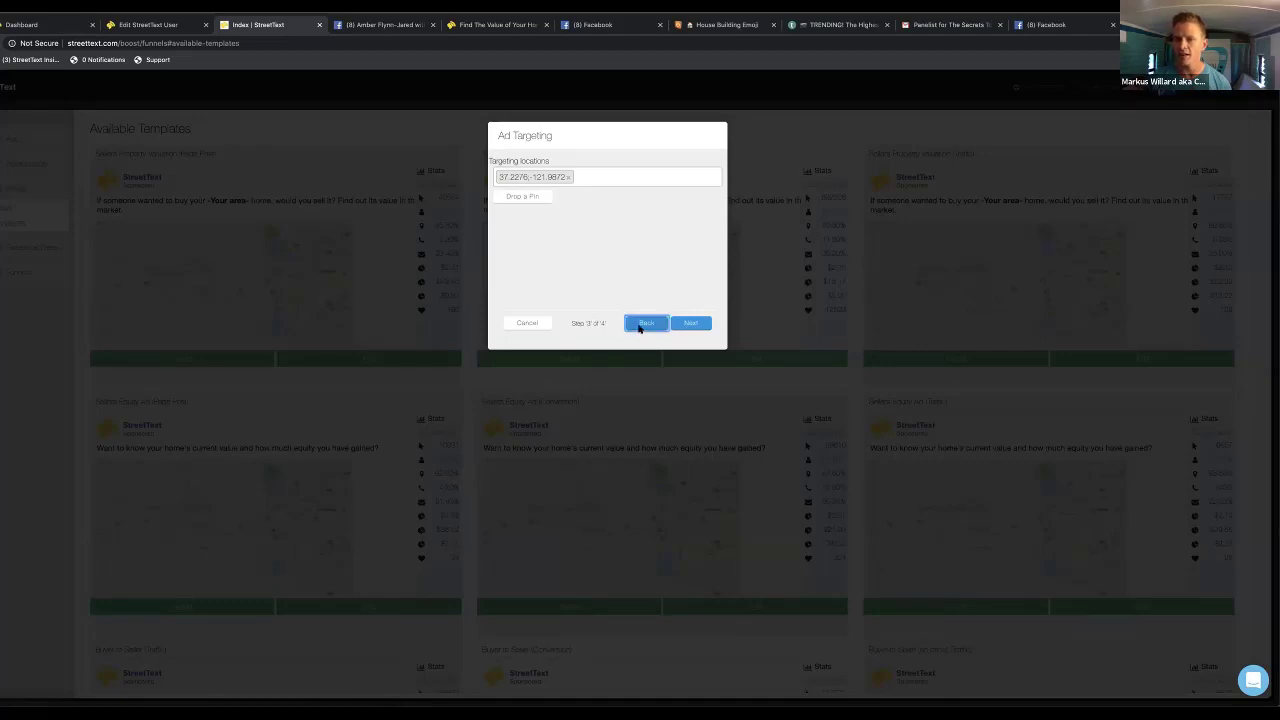
{"action": "left_click", "coordinate": [645, 324]}
Change the landing map to San Jose, CA, USA and zoom in two levels
{"action": "triple_click", "coordinate": [531, 254]}
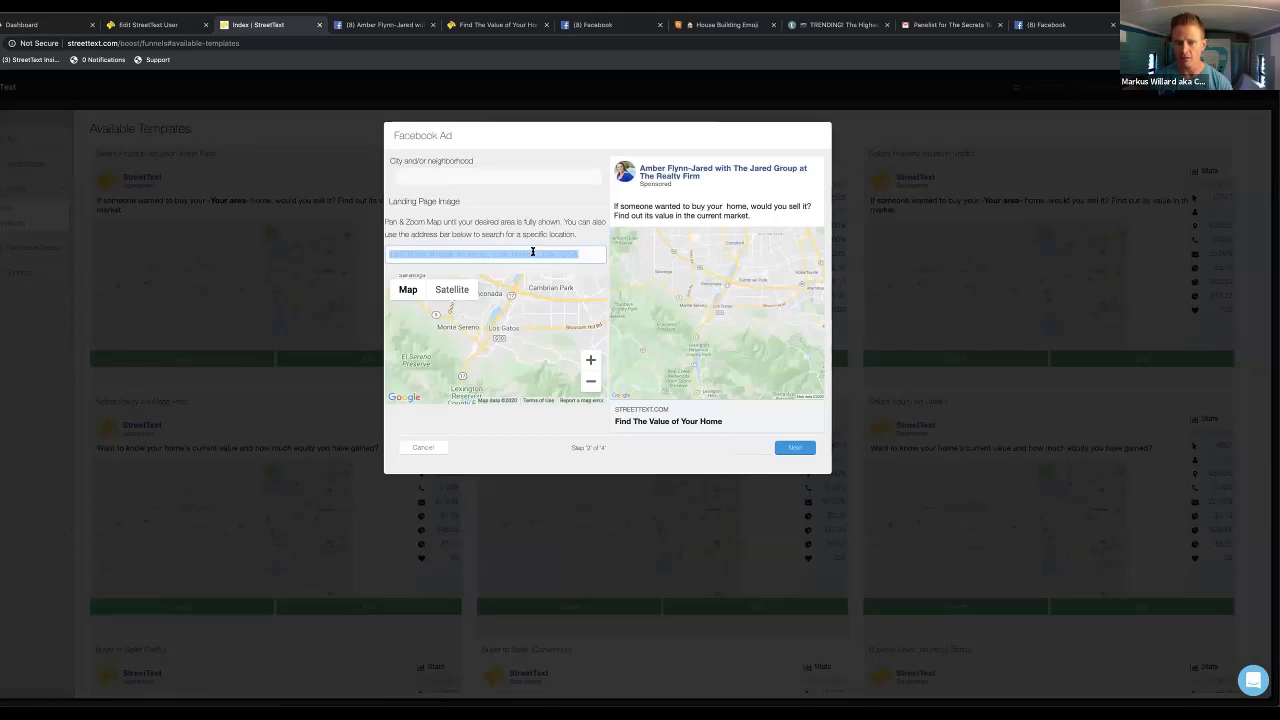
{"action": "key", "text": "BackSpace"}
{"action": "type", "text": "san jsa"}
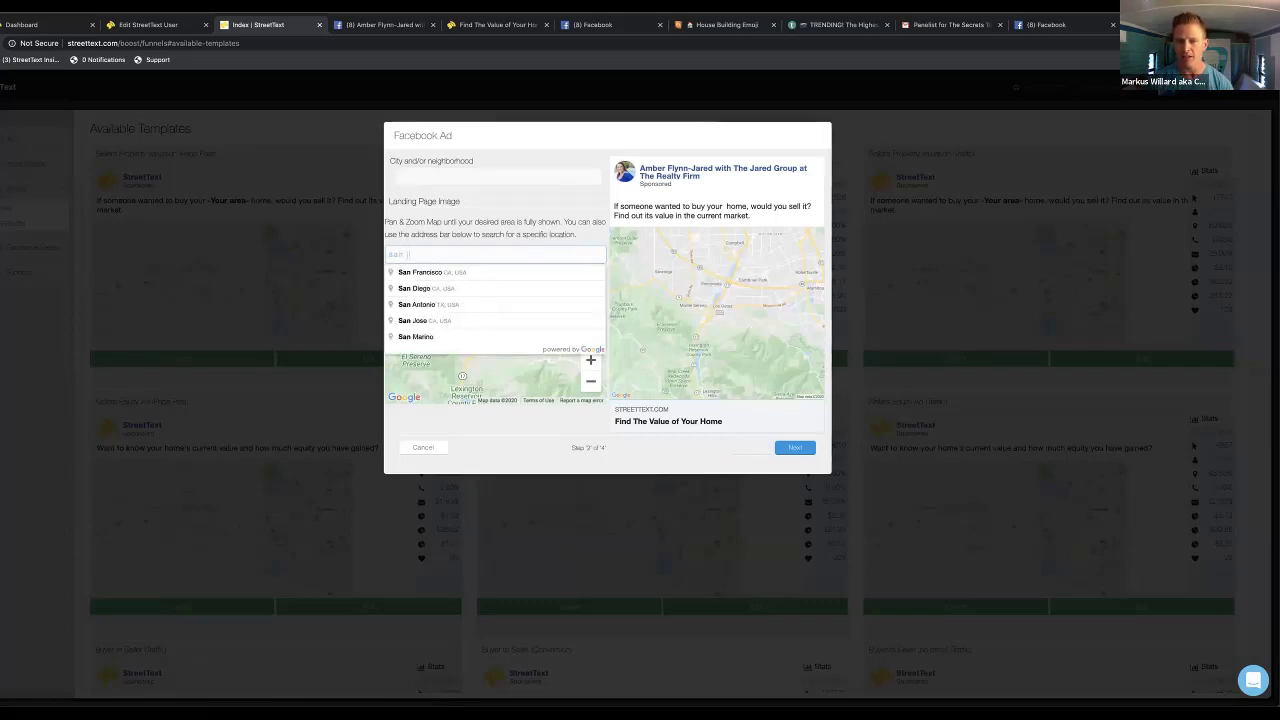
{"action": "key", "text": "BackSpace"}
{"action": "key", "text": "BackSpace"}
{"action": "type", "text": "ose"}
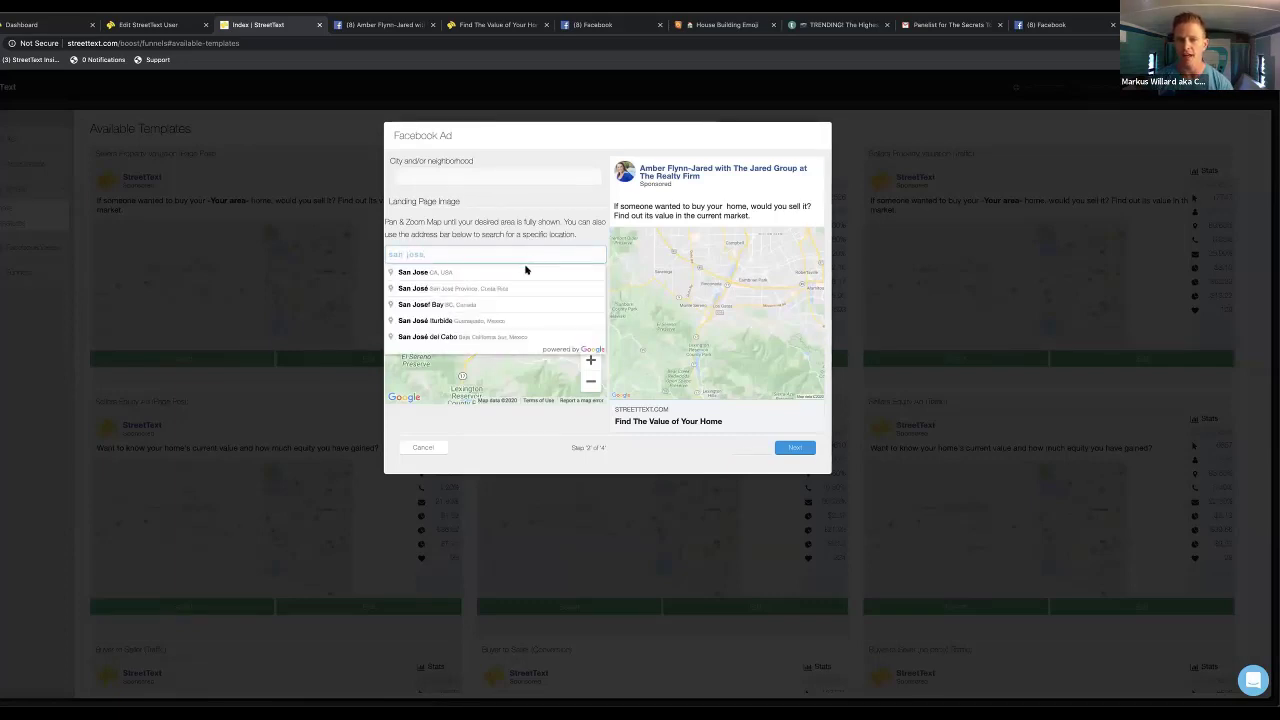
{"action": "left_click", "coordinate": [524, 270]}
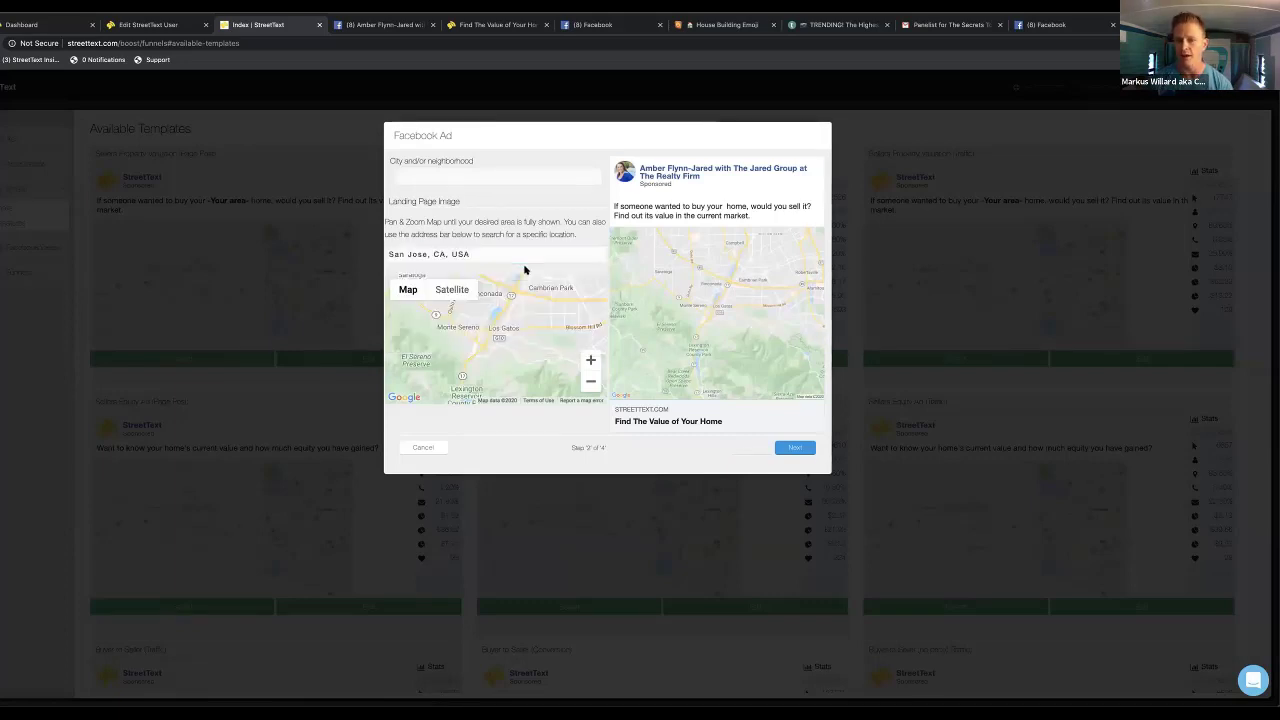
{"action": "left_click", "coordinate": [591, 361]}
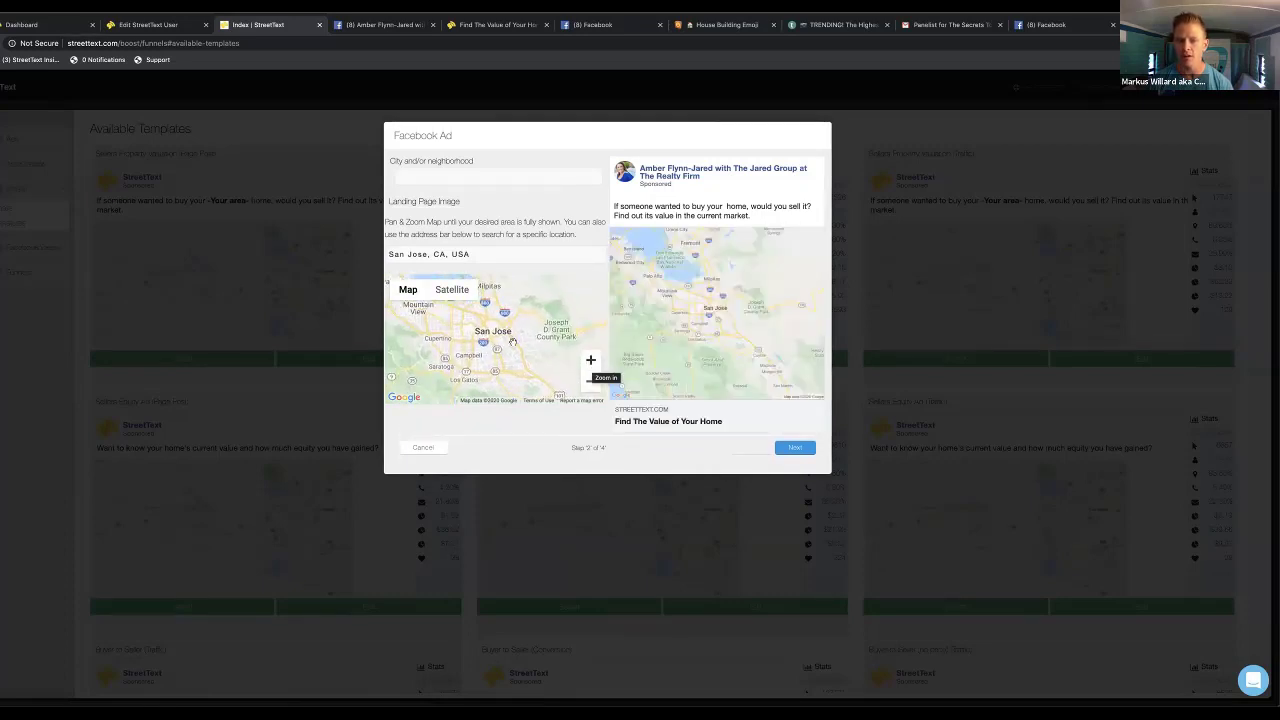
{"action": "left_click", "coordinate": [590, 361]}
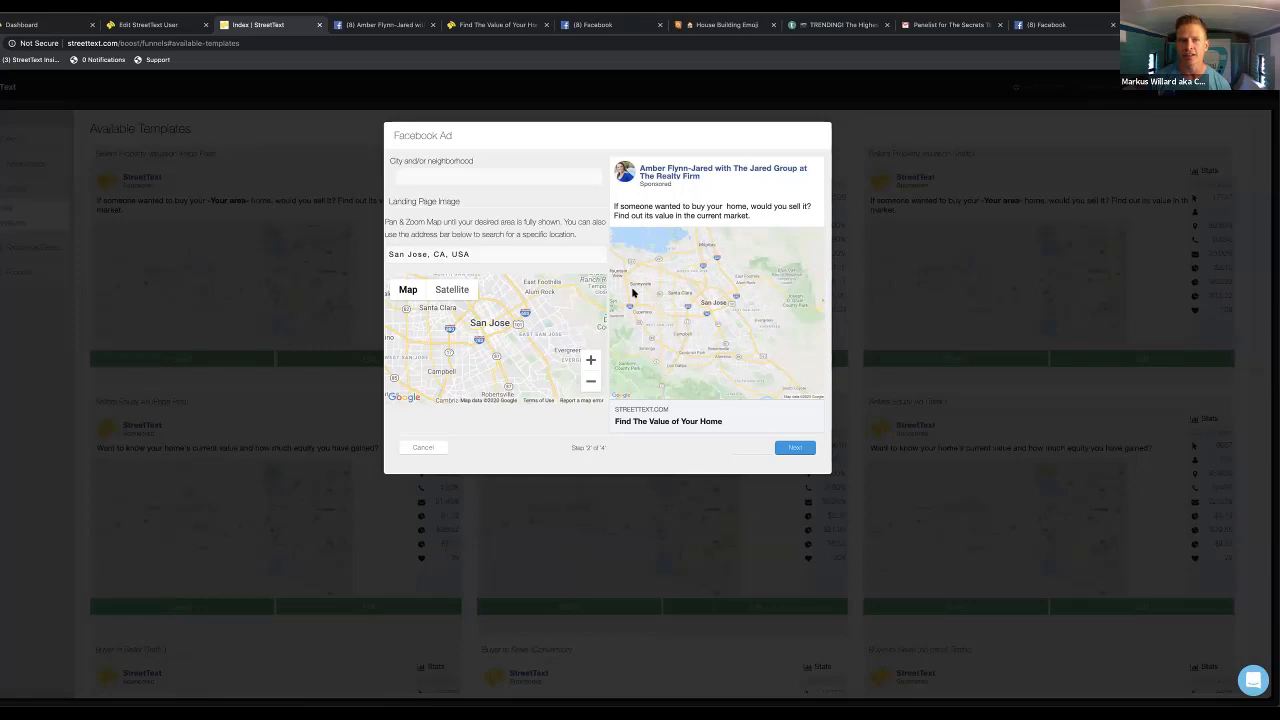
Visit the house emoji page for the City field, then return to the ad setup
{"action": "left_click", "coordinate": [516, 180]}
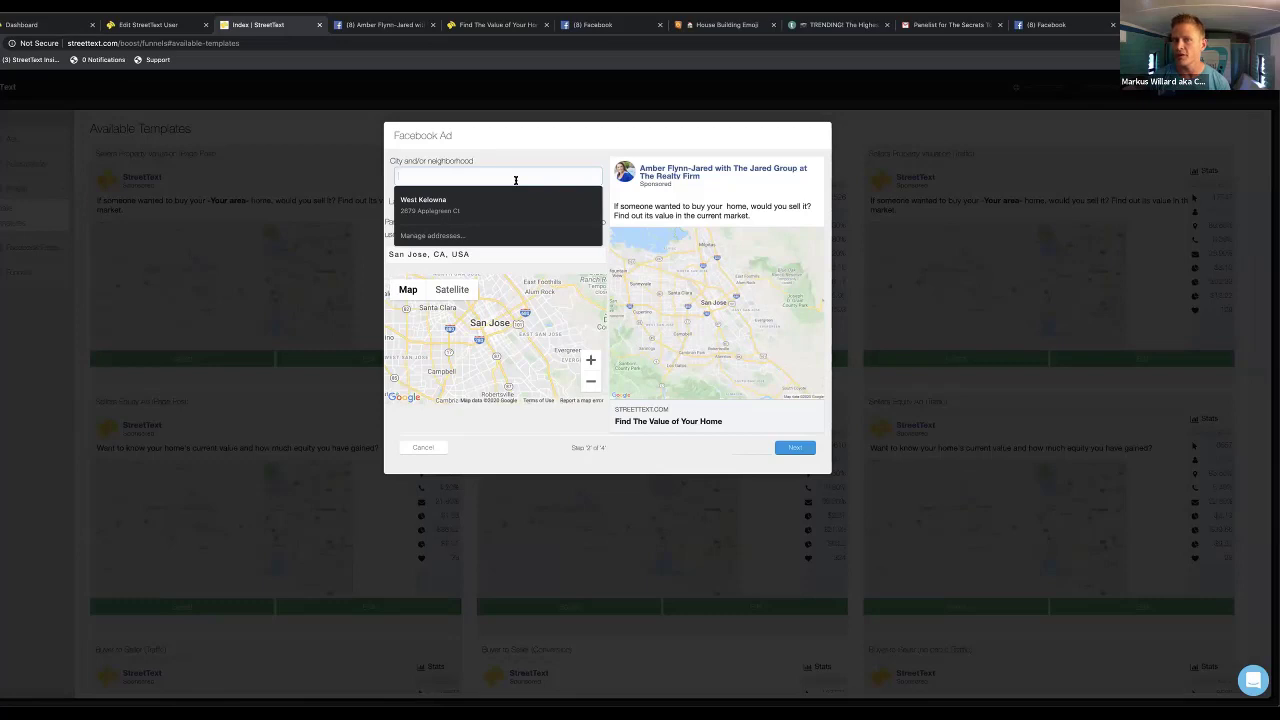
{"action": "left_click", "coordinate": [740, 24]}
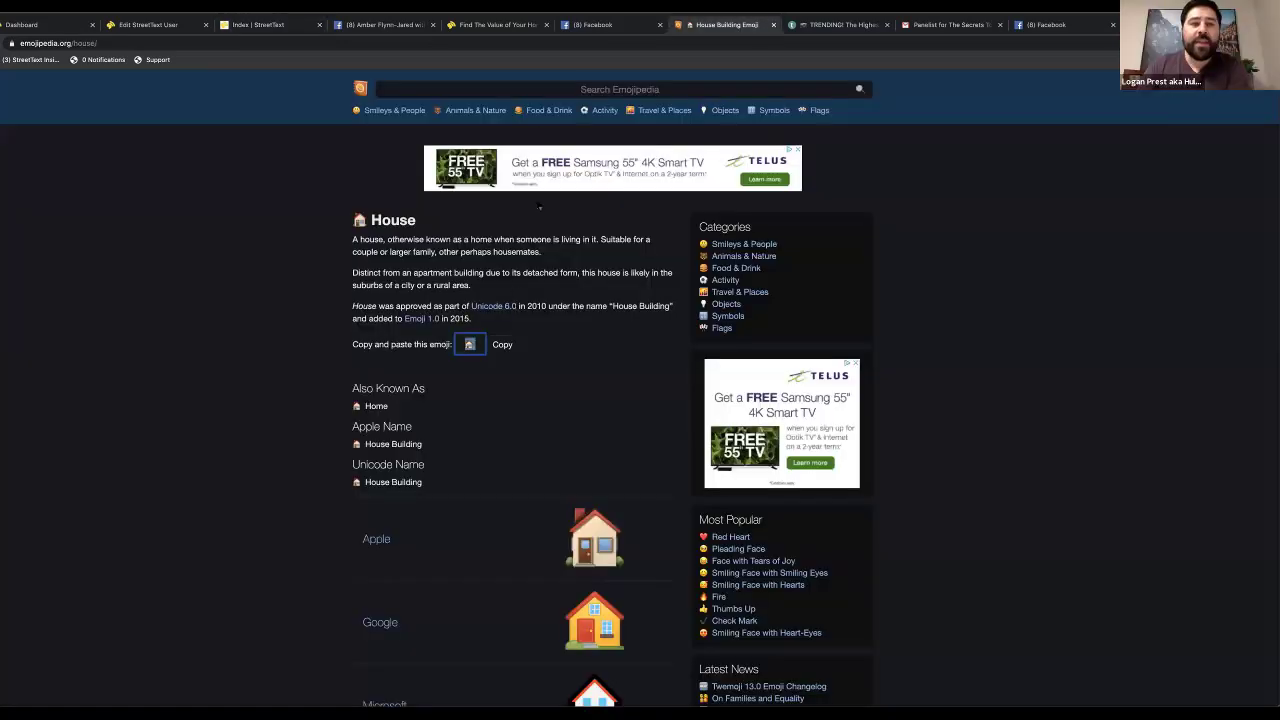
{"action": "left_click", "coordinate": [280, 24]}
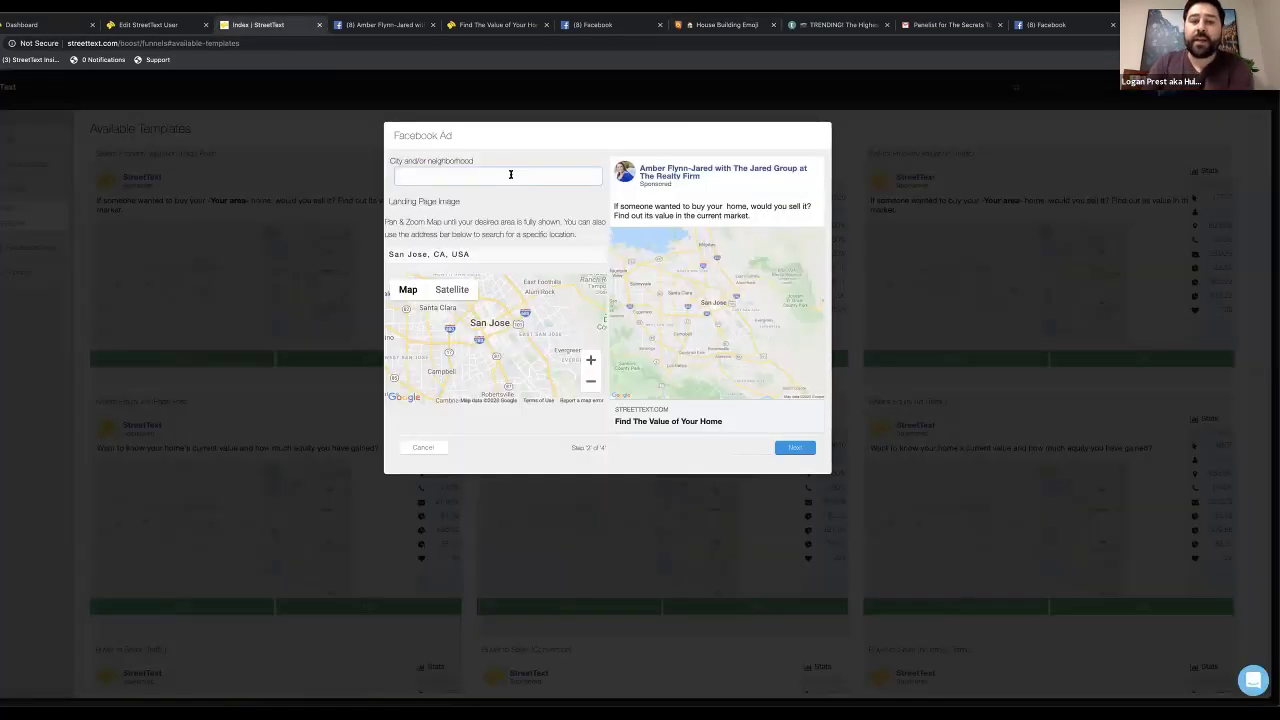
Enter 'San Jose' in the City and/or neighborhood field
{"action": "type", "text": "San "}
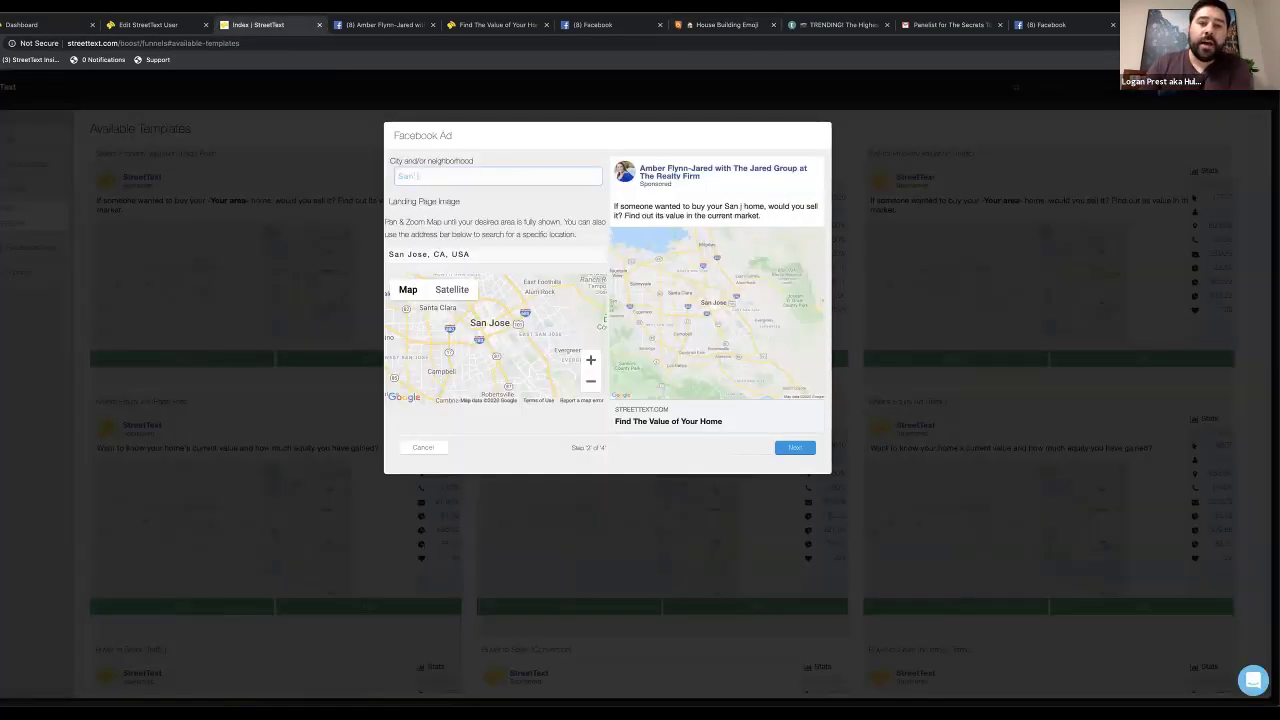
{"action": "type", "text": "Jose"}
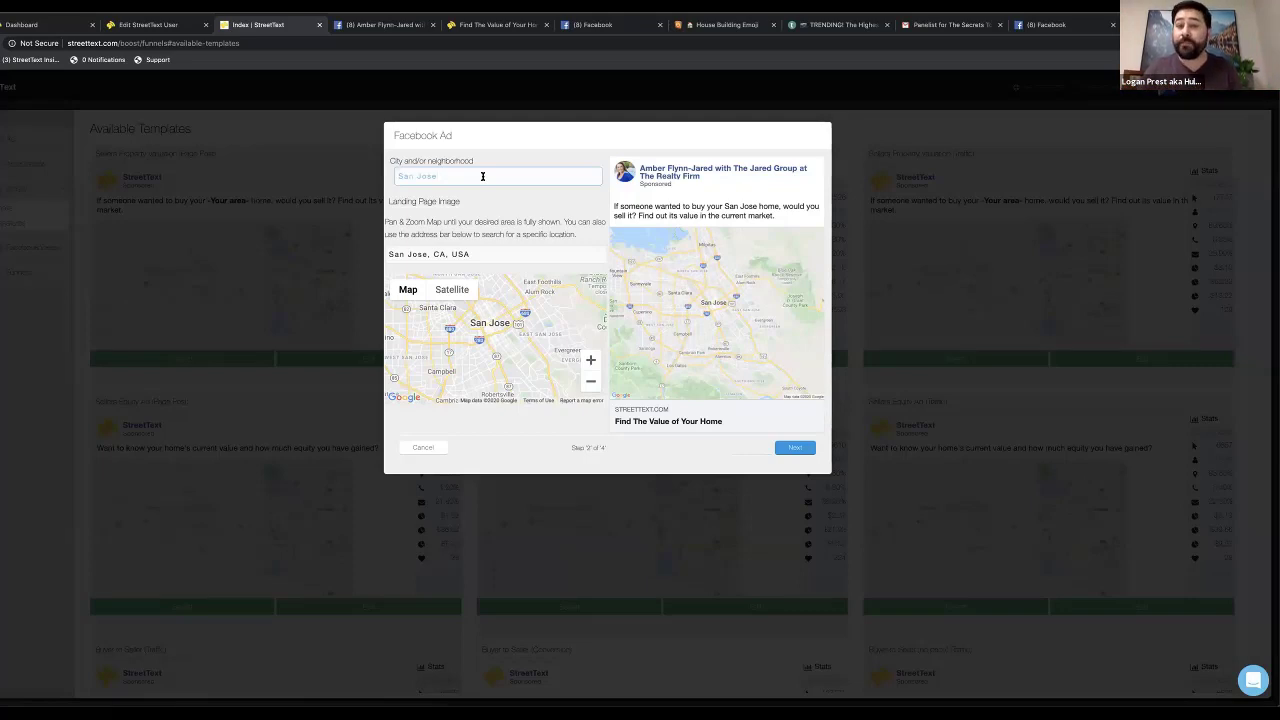
Replace 'San Jose' in the City field with three pasted house emojis
{"action": "triple_click", "coordinate": [482, 176]}
{"action": "type", "text": "🏠"}
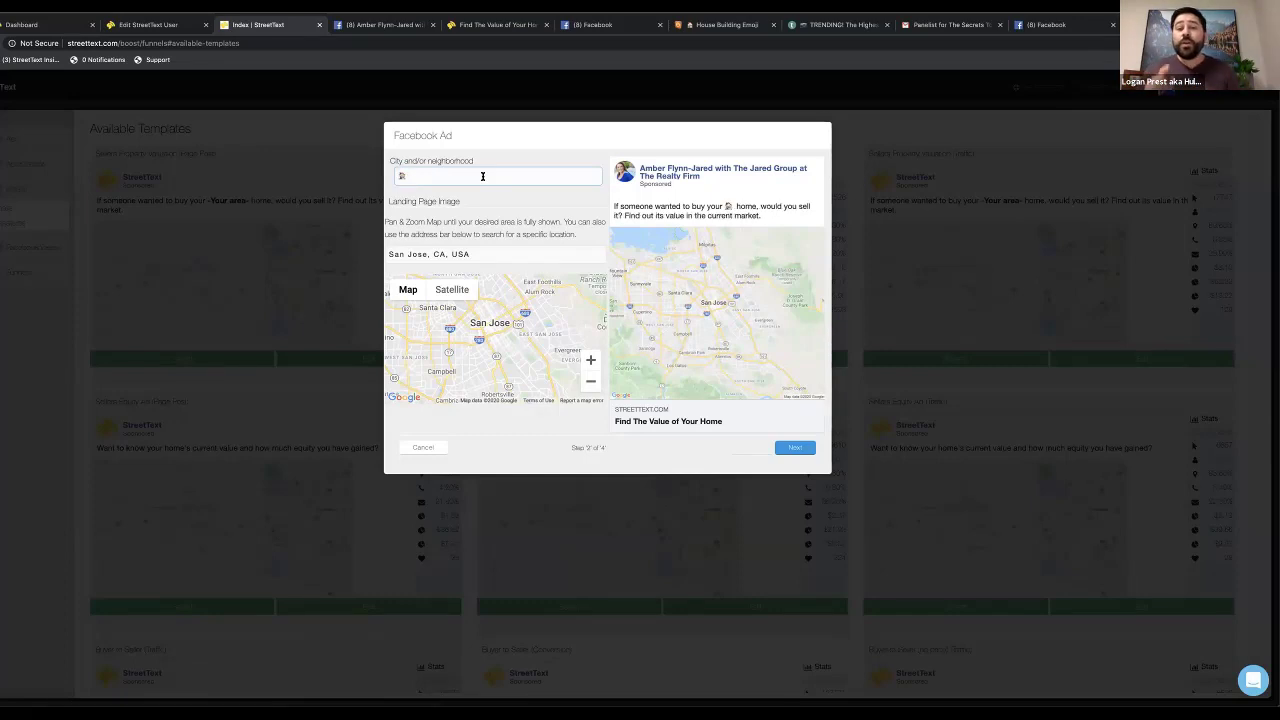
{"action": "type", "text": "🏠"}
{"action": "type", "text": "🏠"}
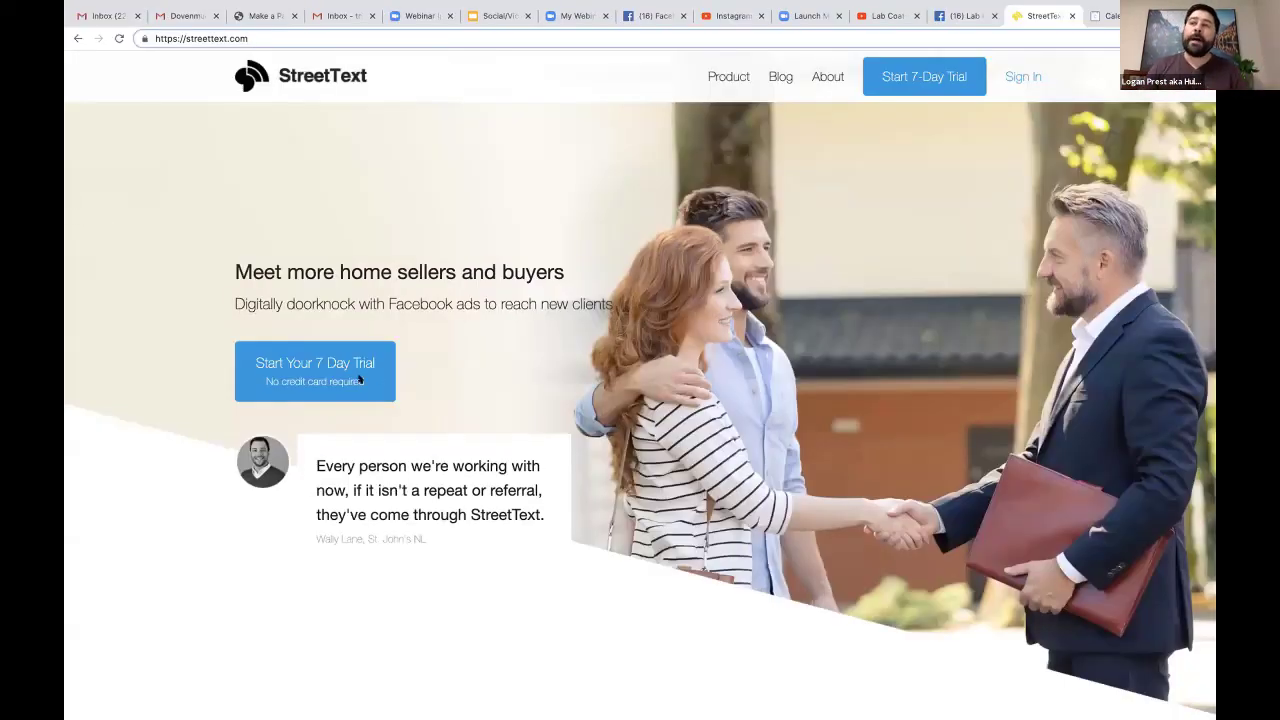
{"action": "scroll", "coordinate": [359, 378], "scroll_direction": "down", "scroll_amount": 3}
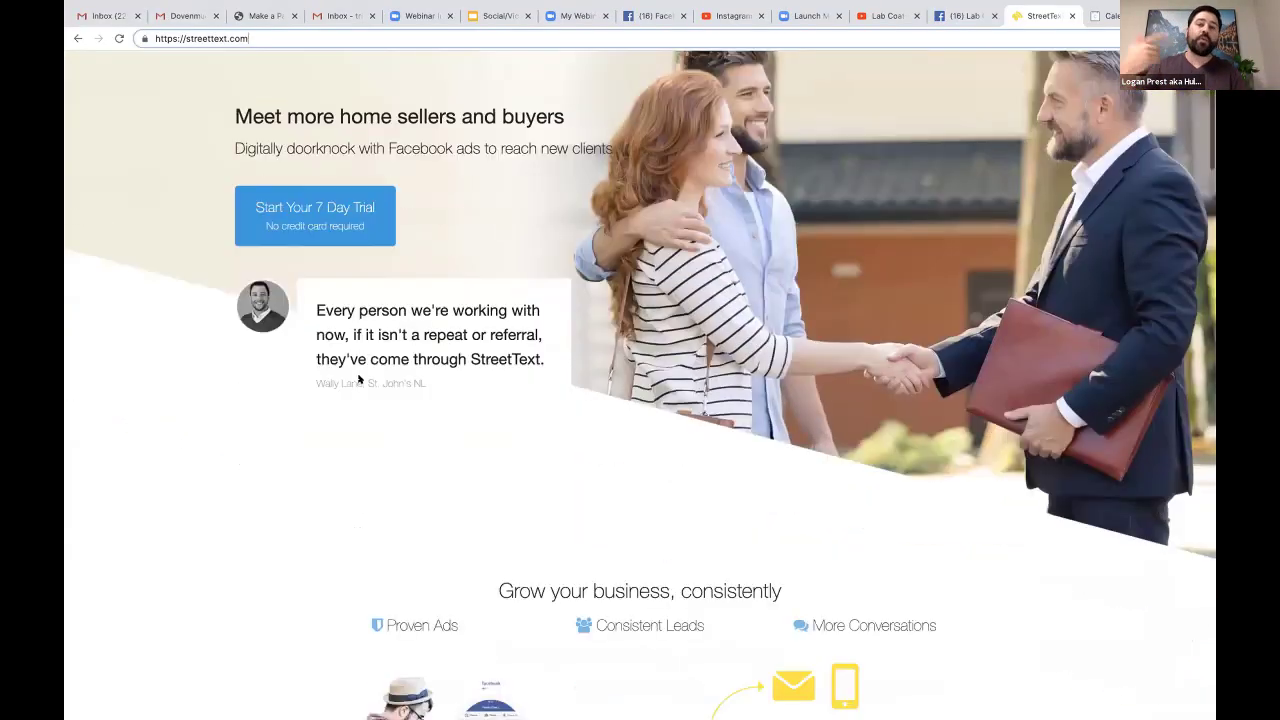
{"action": "scroll", "coordinate": [359, 378], "scroll_direction": "down", "scroll_amount": 8}
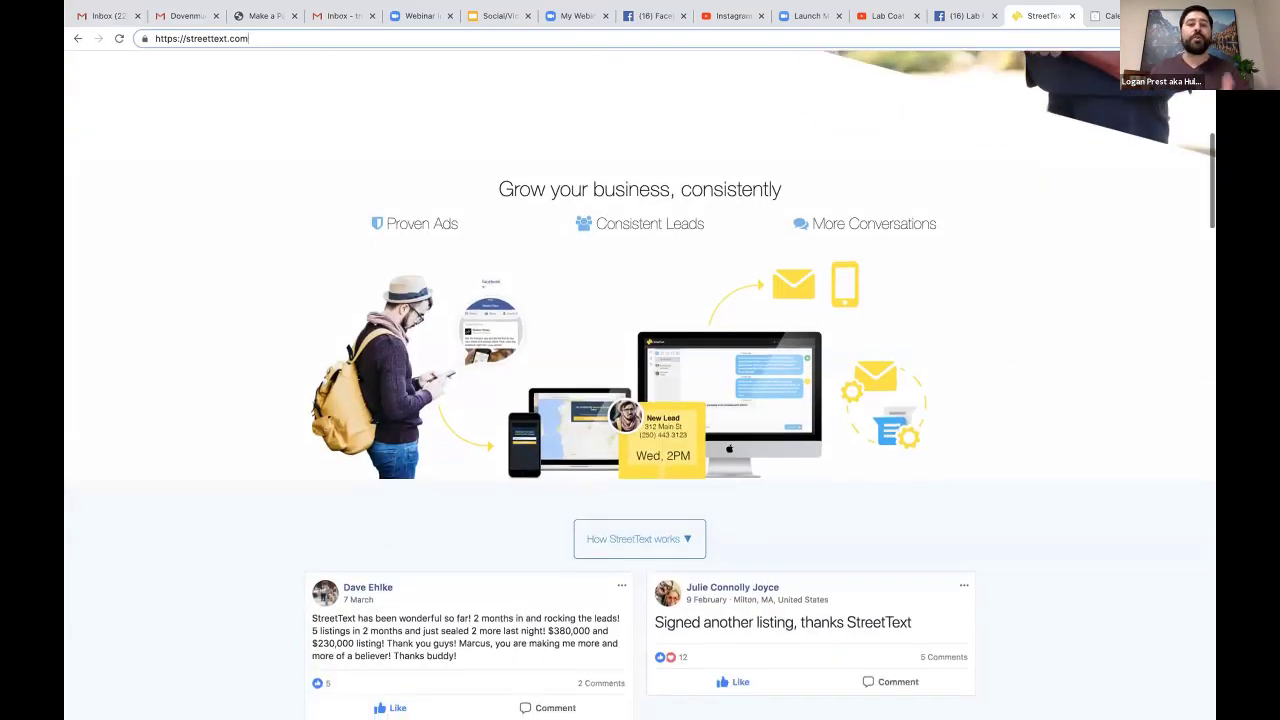
{"action": "scroll", "coordinate": [359, 378], "scroll_direction": "down", "scroll_amount": 15}
{"action": "scroll", "coordinate": [359, 378], "scroll_direction": "down", "scroll_amount": 5}
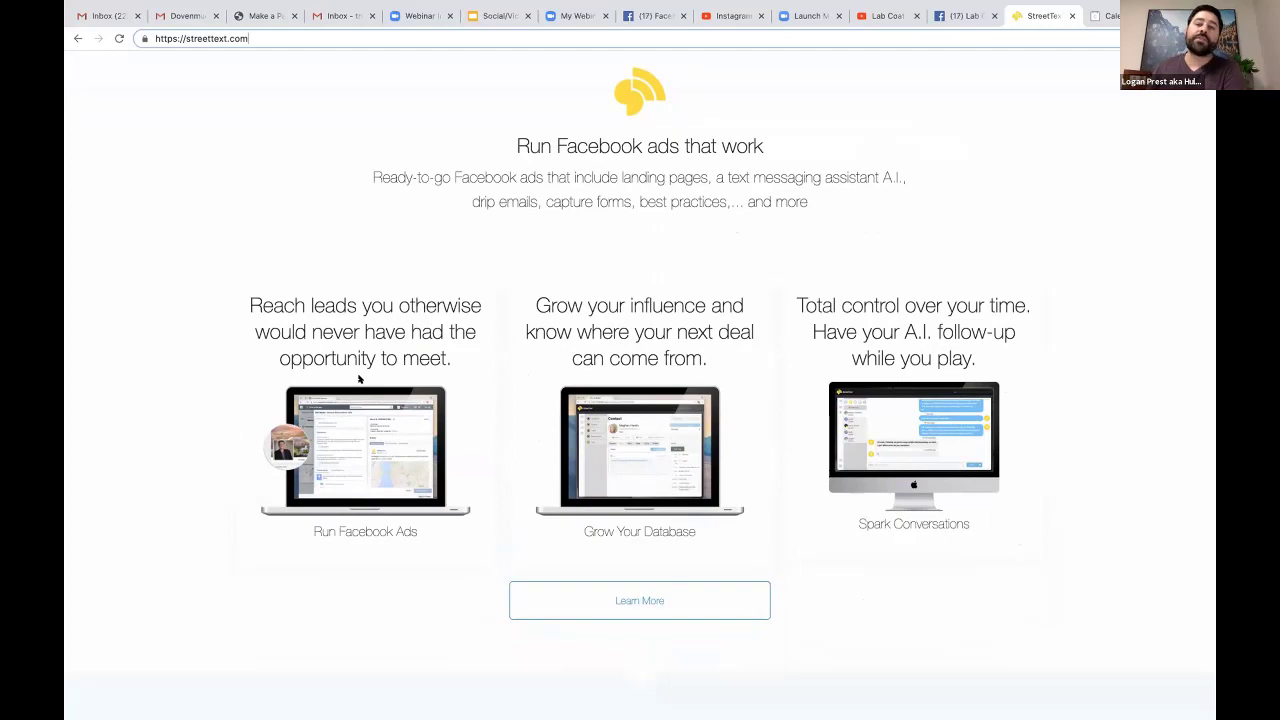
{"action": "scroll", "coordinate": [359, 378], "scroll_direction": "down", "scroll_amount": 1}
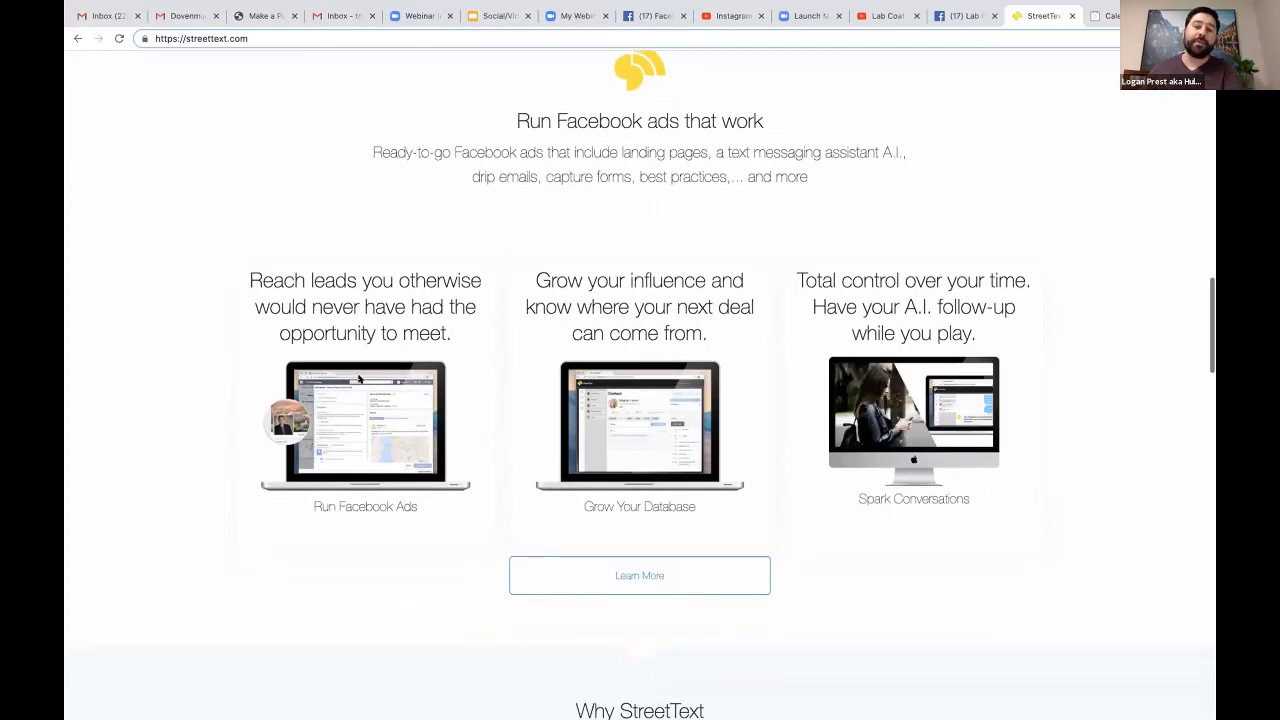
{"action": "scroll", "coordinate": [359, 378], "scroll_direction": "down", "scroll_amount": 20}
{"action": "scroll", "coordinate": [313, 318], "scroll_direction": "up", "scroll_amount": 20}
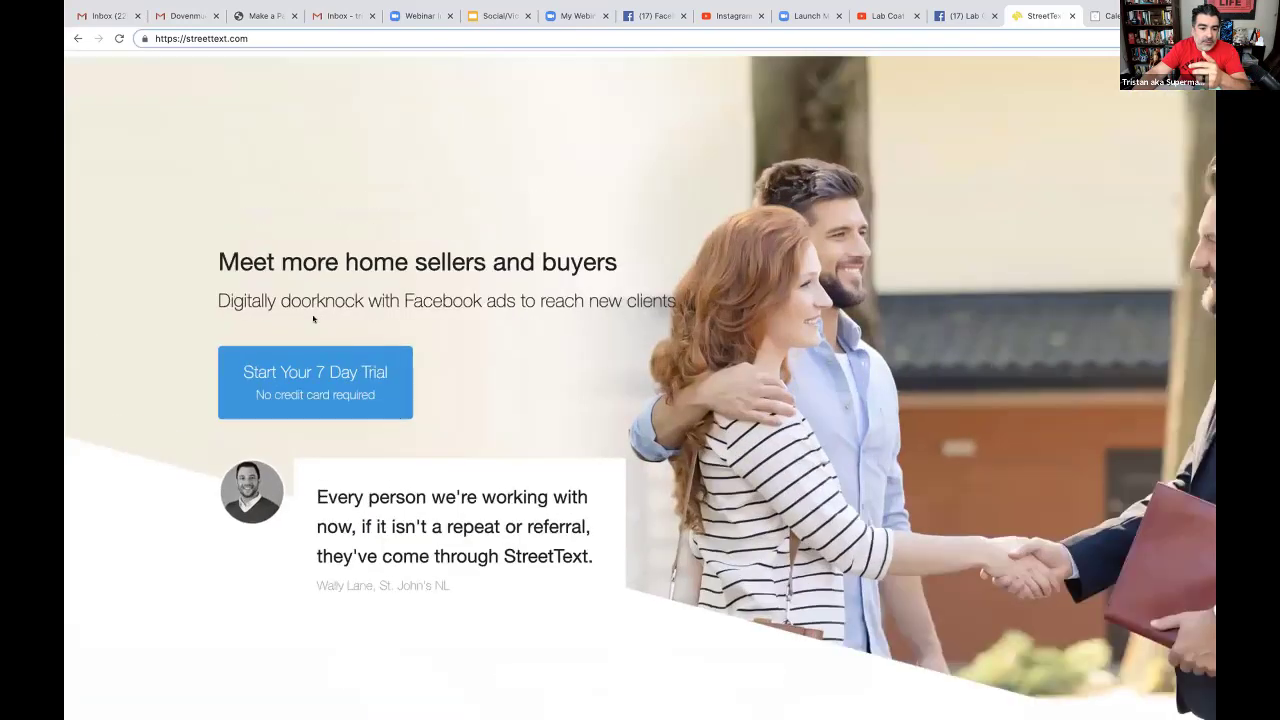
{"action": "scroll", "coordinate": [313, 318], "scroll_direction": "up", "scroll_amount": 5}
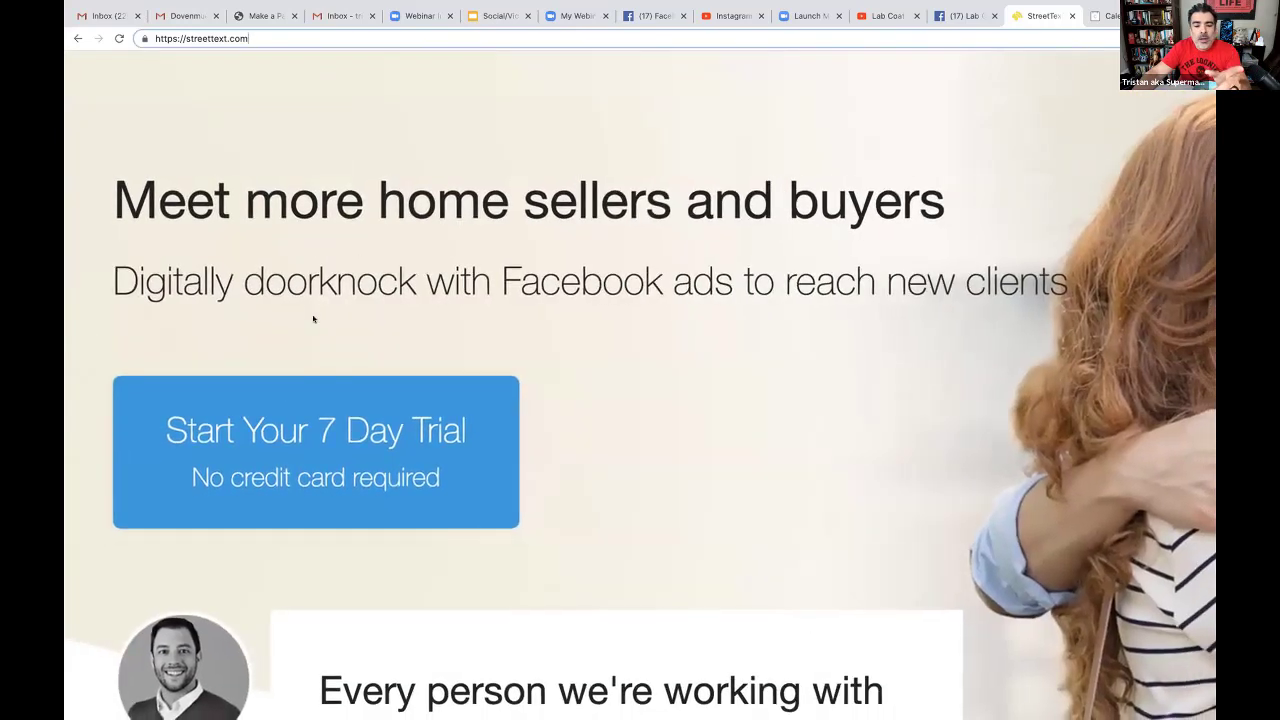
{"action": "scroll", "coordinate": [313, 318], "scroll_direction": "down", "scroll_amount": 3}
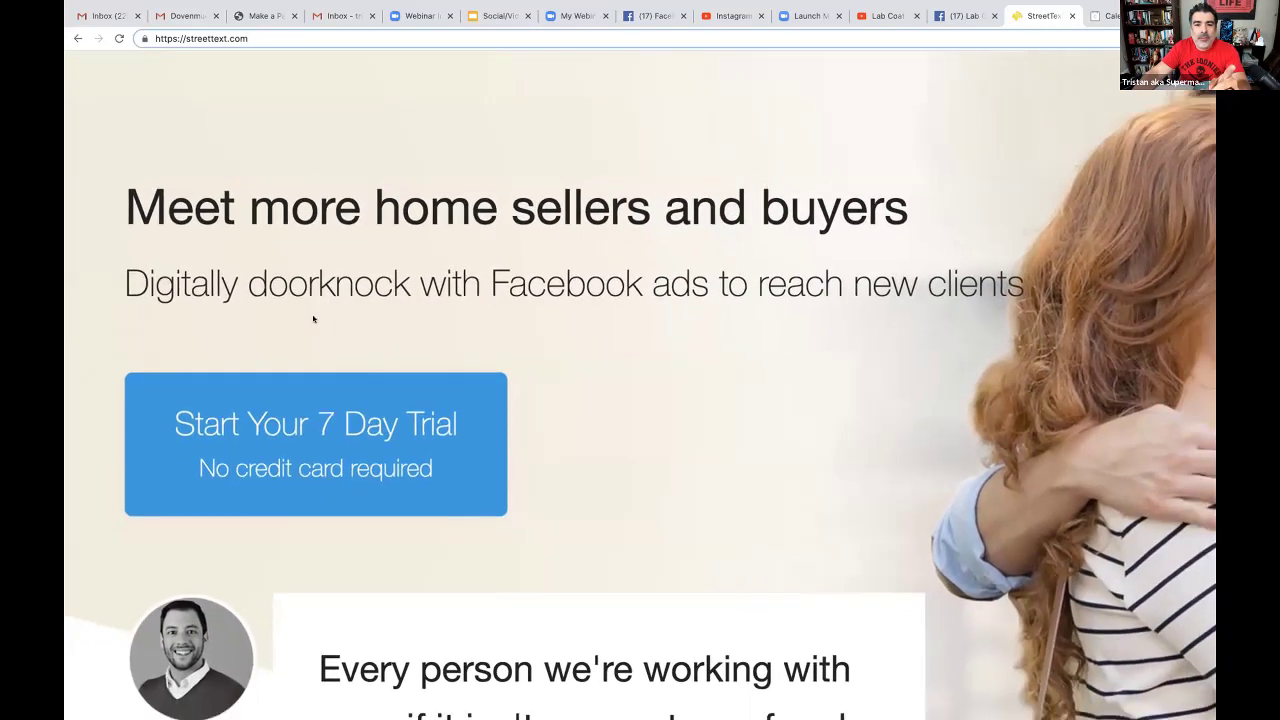
{"action": "scroll", "coordinate": [313, 318], "scroll_direction": "down", "scroll_amount": 5}
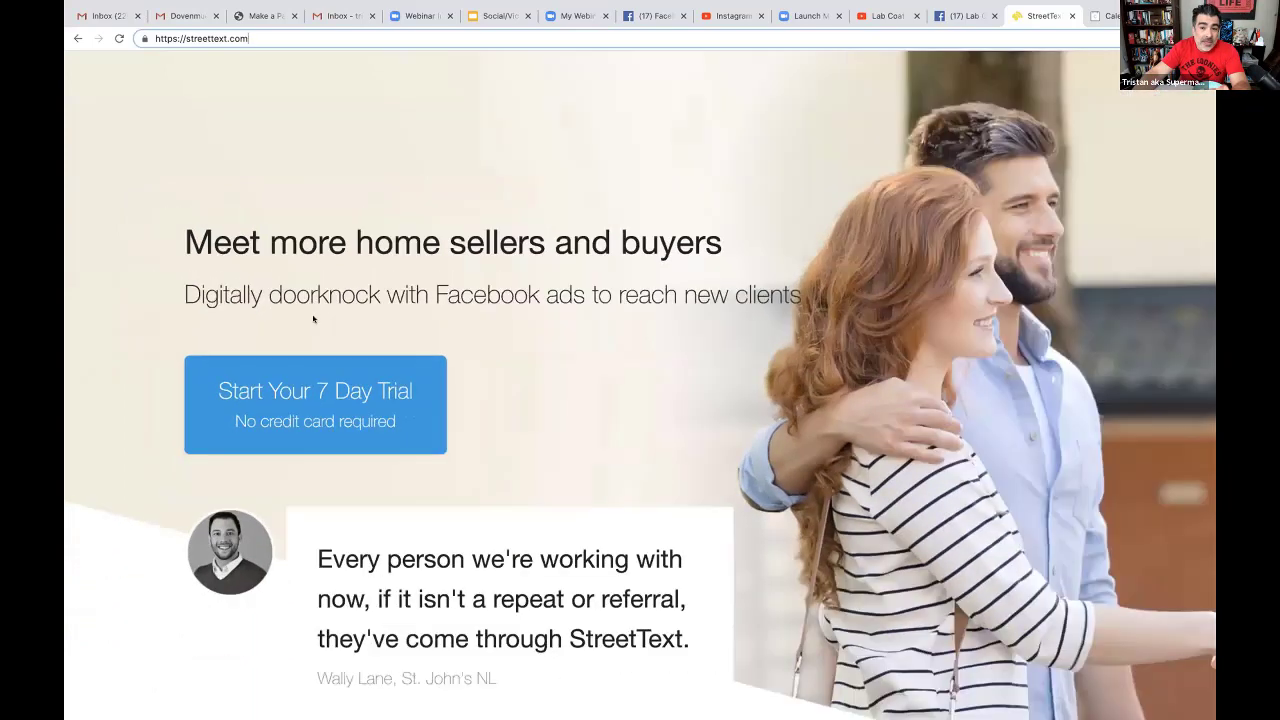
{"action": "scroll", "coordinate": [313, 318], "scroll_direction": "down", "scroll_amount": 4}
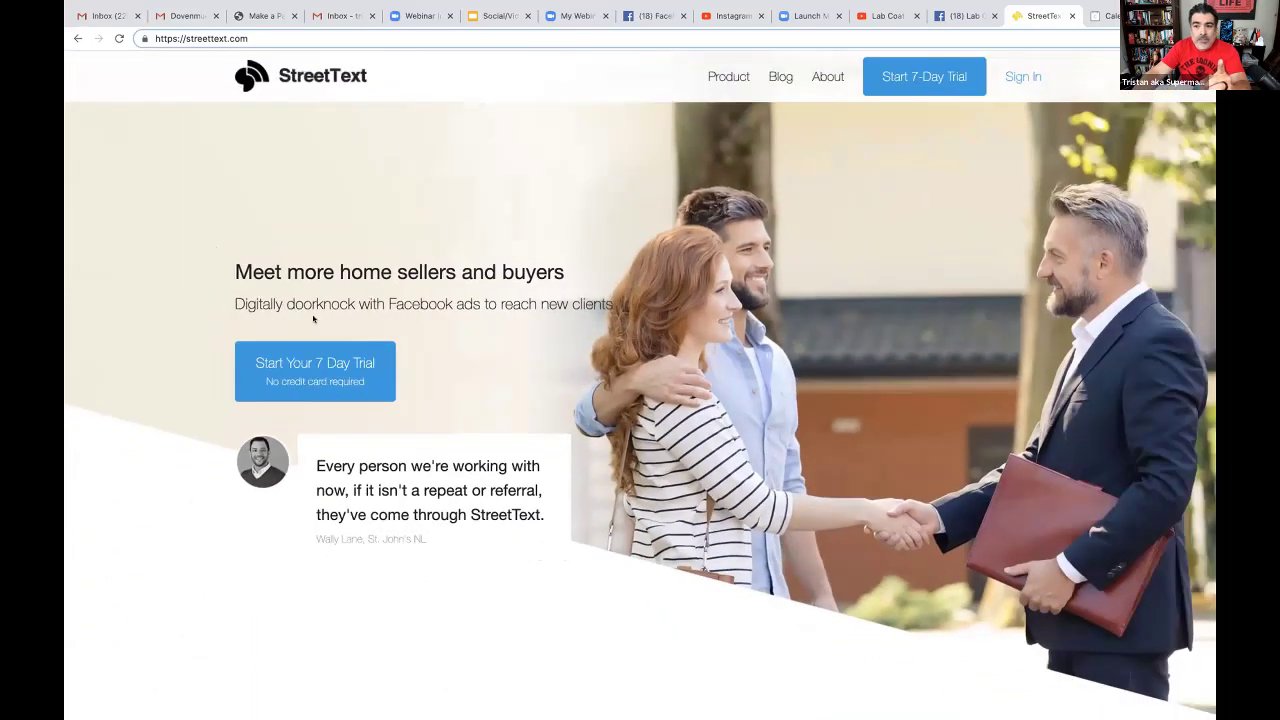